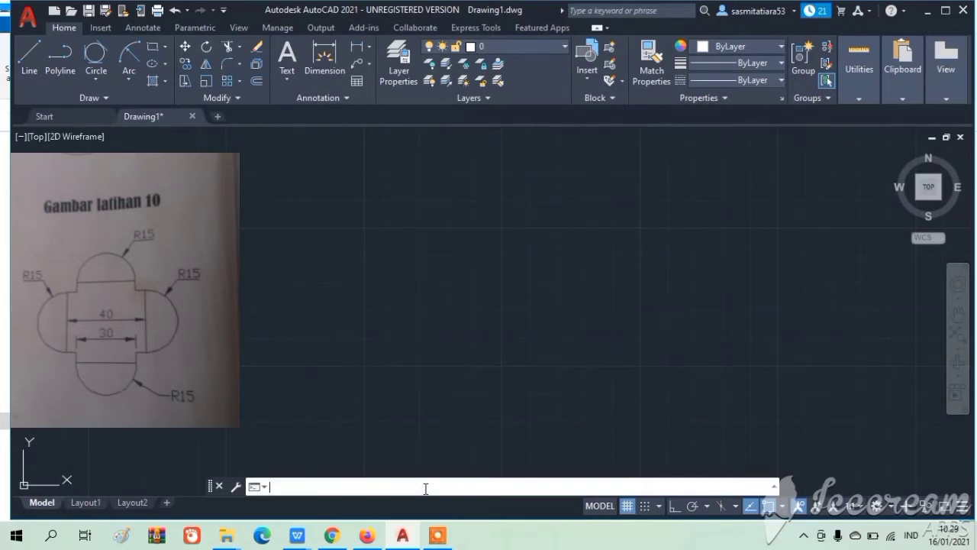
Step: Accept the default drawing units via the UNITS dialog
text(unit)
key(Return)
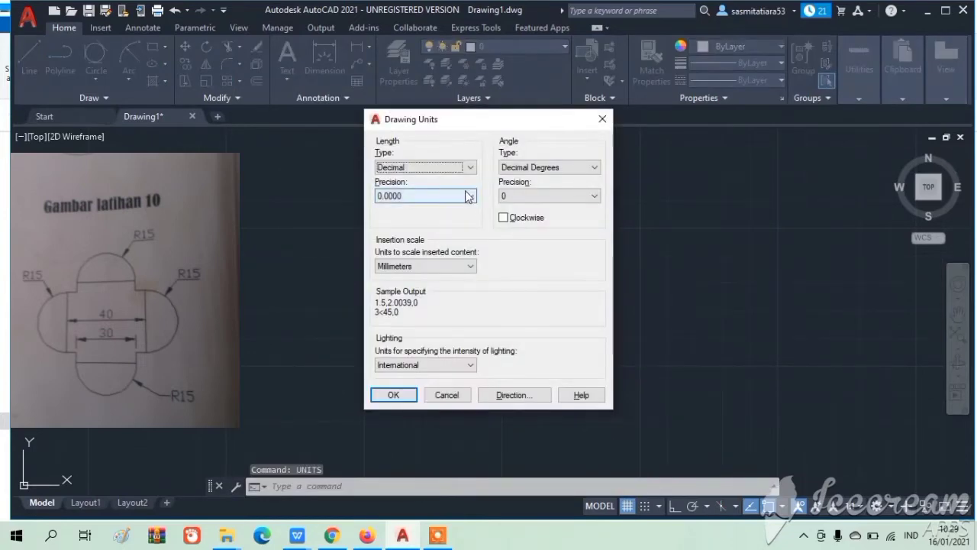
click(393, 394)
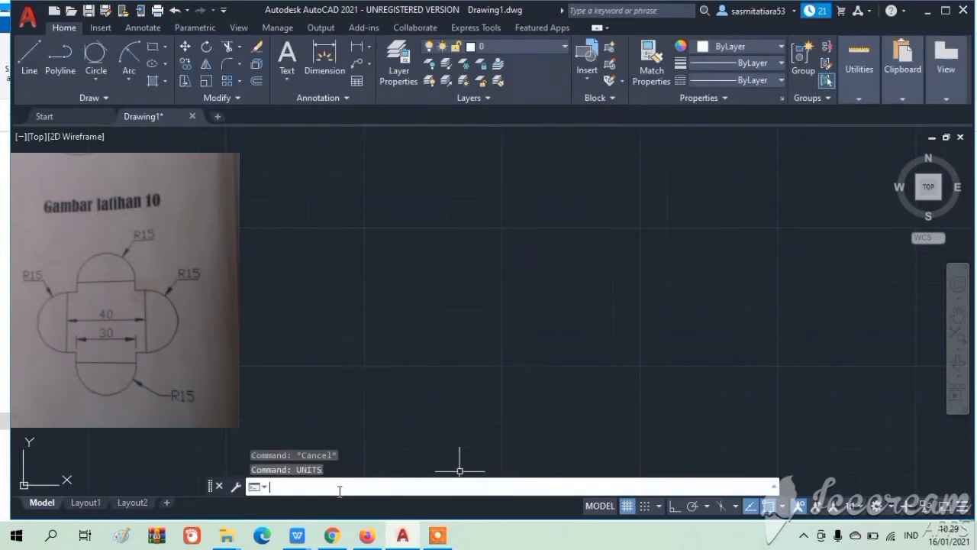
Step: Set the drawing limits from 0,0 to 210,297
text(L)
text(IMITs)
key(Return)
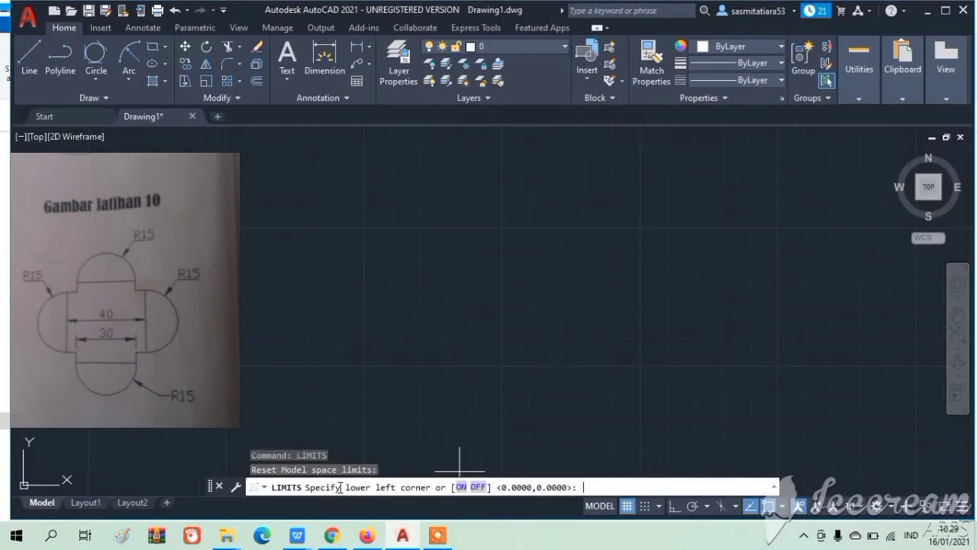
text(0,0)
key(Return)
text(210)
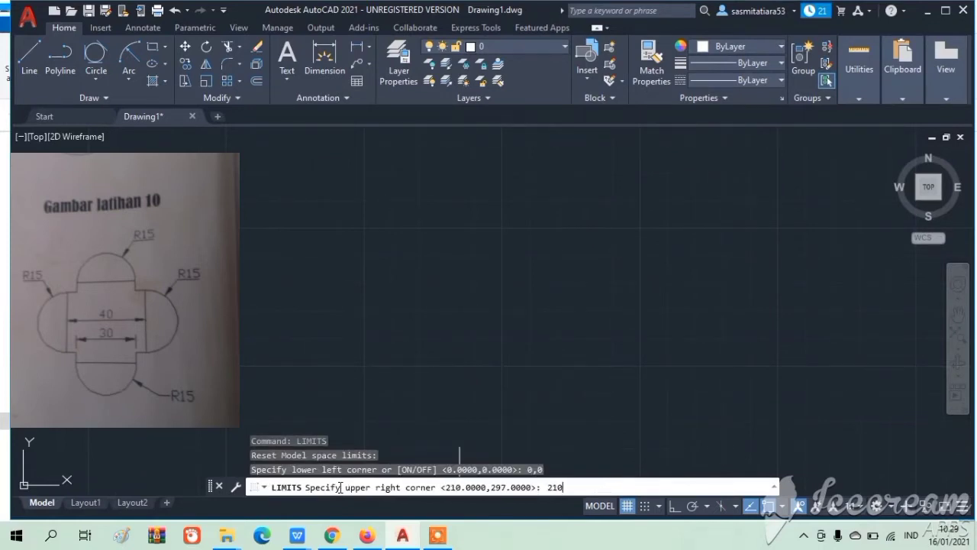
text(,297)
key(Return)
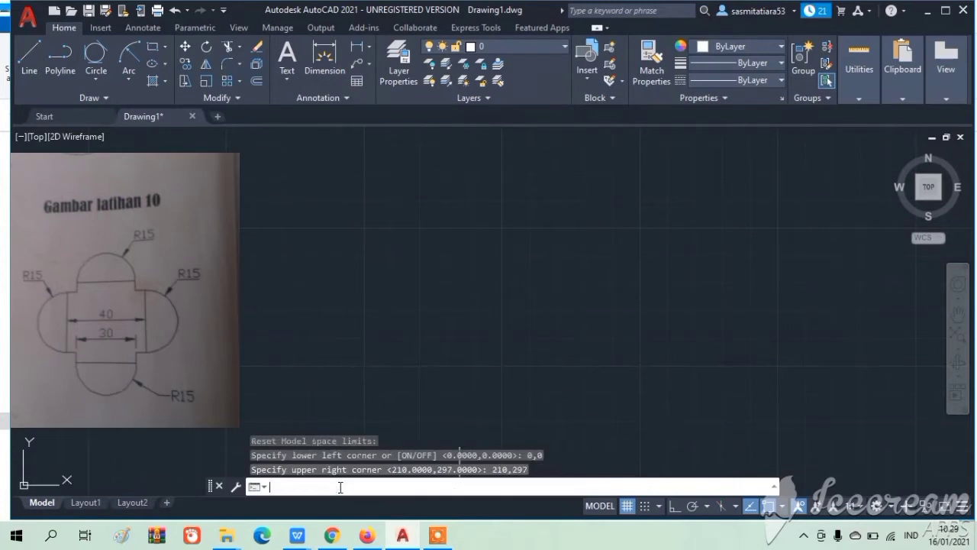
Step: Set snap spacing and grid spacing both to 10, then nudge the view slightly
text(SNAP)
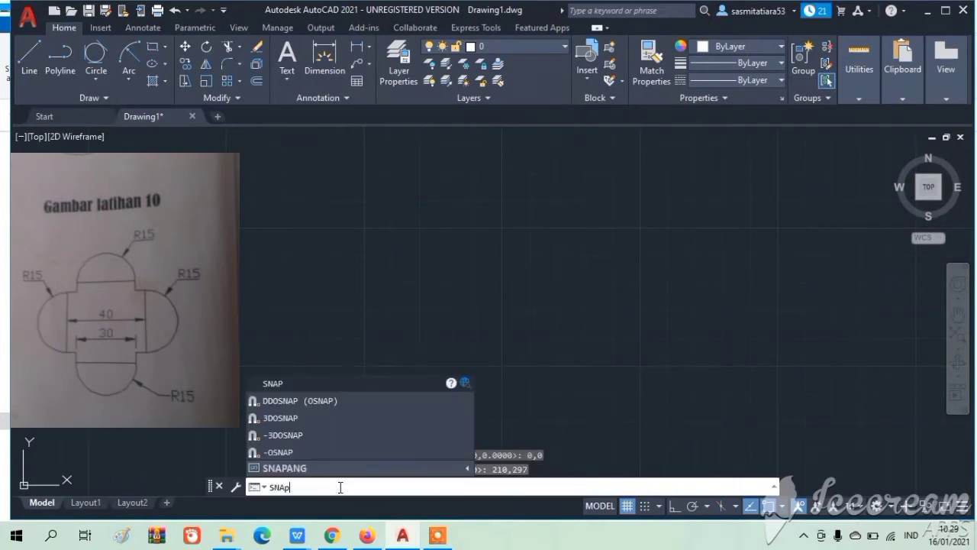
key(Return)
text(10)
key(Return)
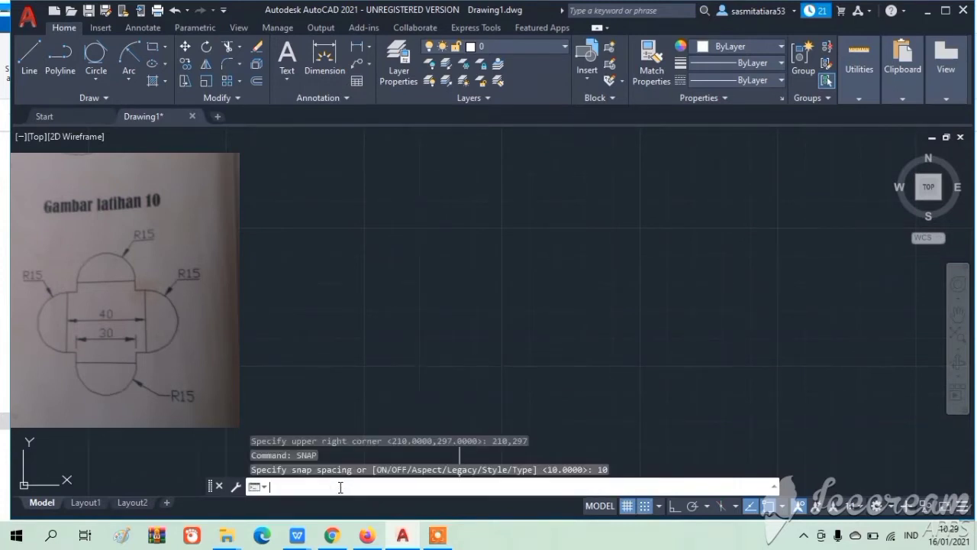
text(GRID)
key(Return)
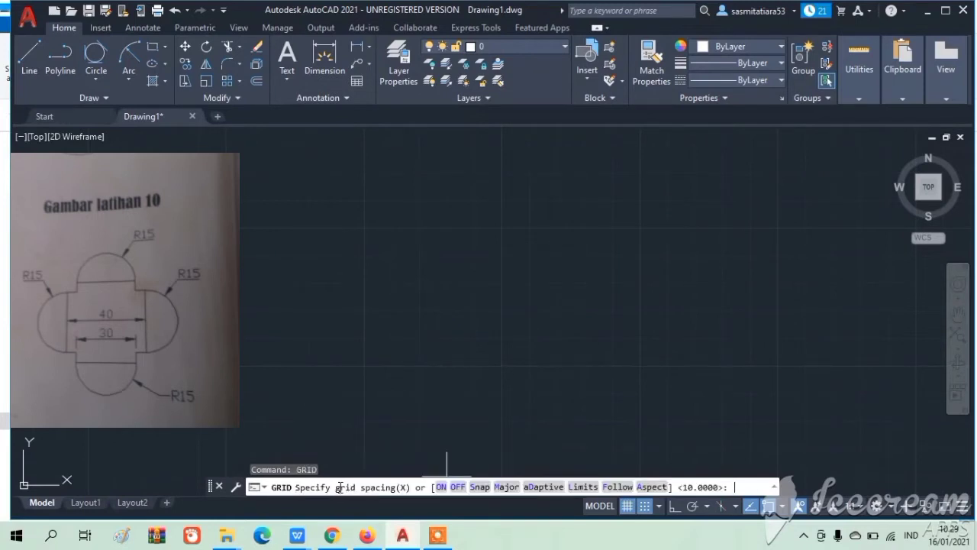
text(10)
key(Return)
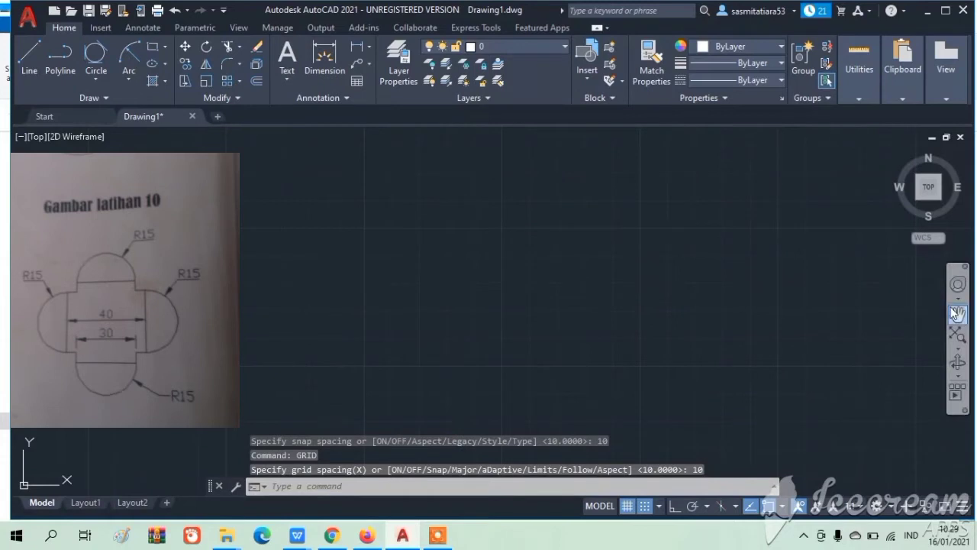
click(958, 313)
drag(652, 286, 665, 327)
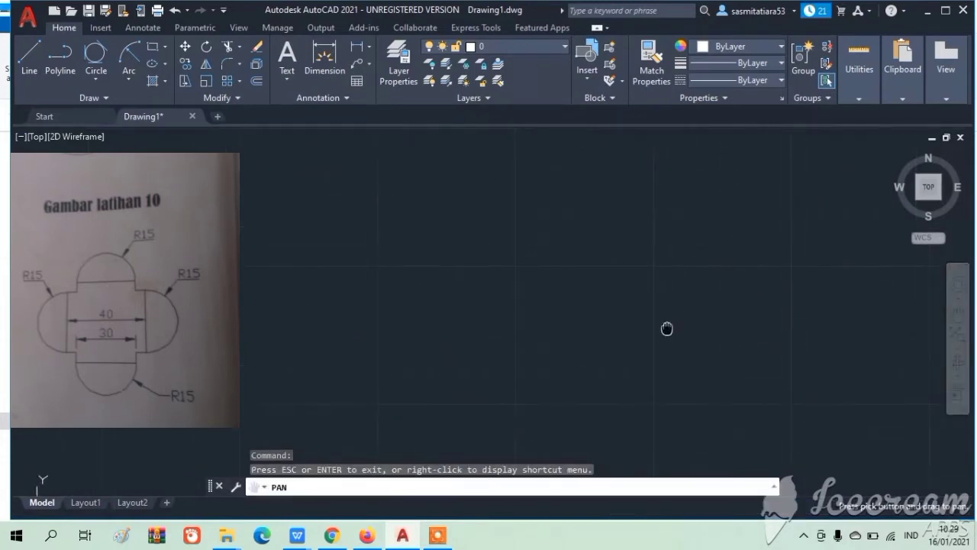
key(Escape)
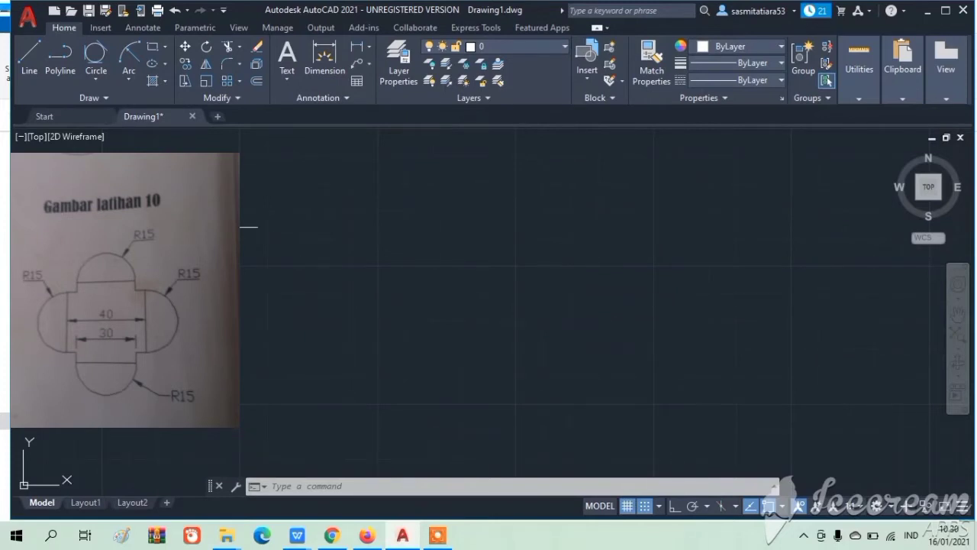
Step: Start a line and draw 5 units right (@5<0) then 5 down (@0,-5)
click(34, 77)
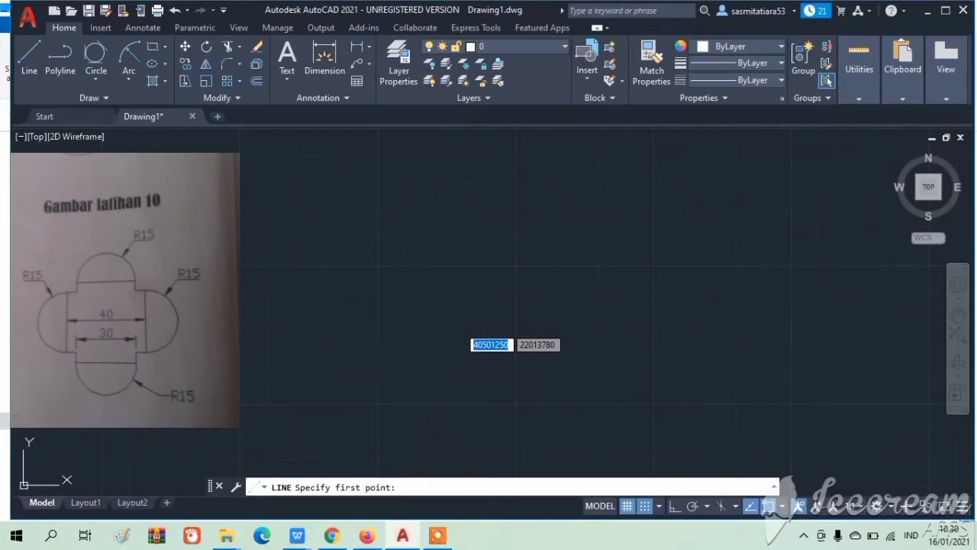
click(379, 323)
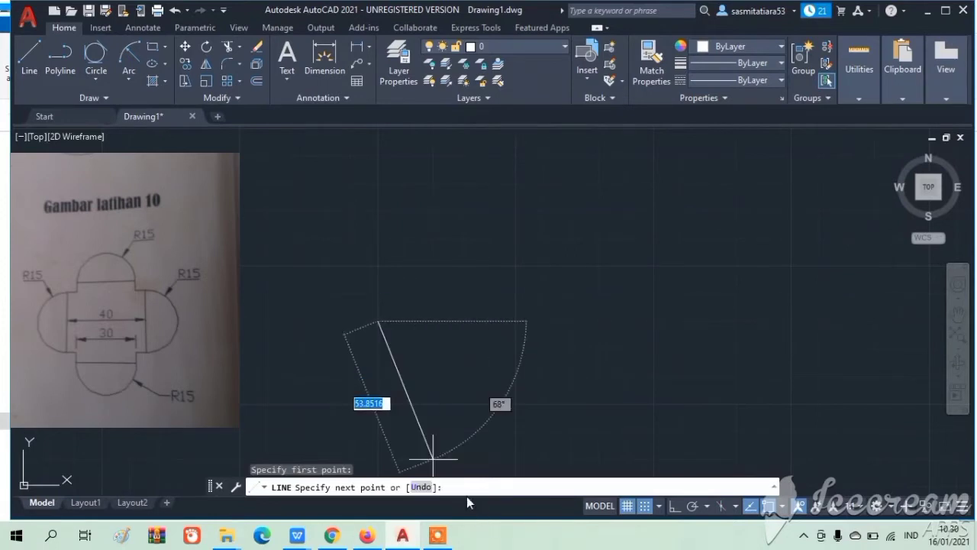
text(@)
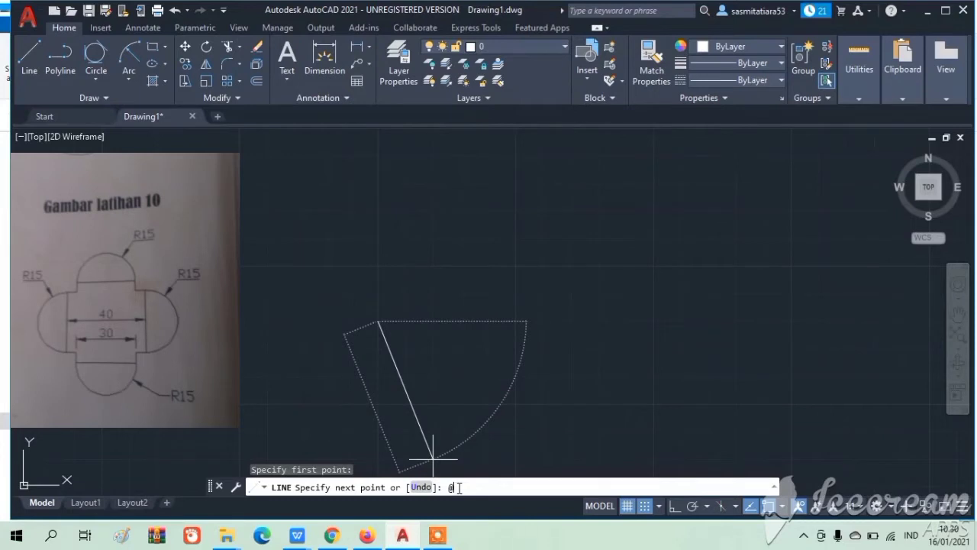
text(5)
text(<0)
key(Return)
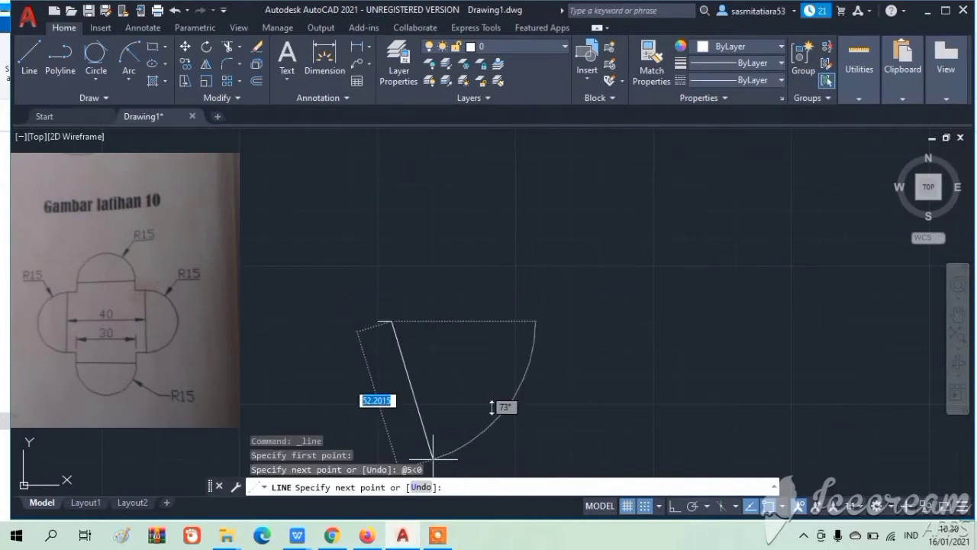
scroll(404, 321, up, 5)
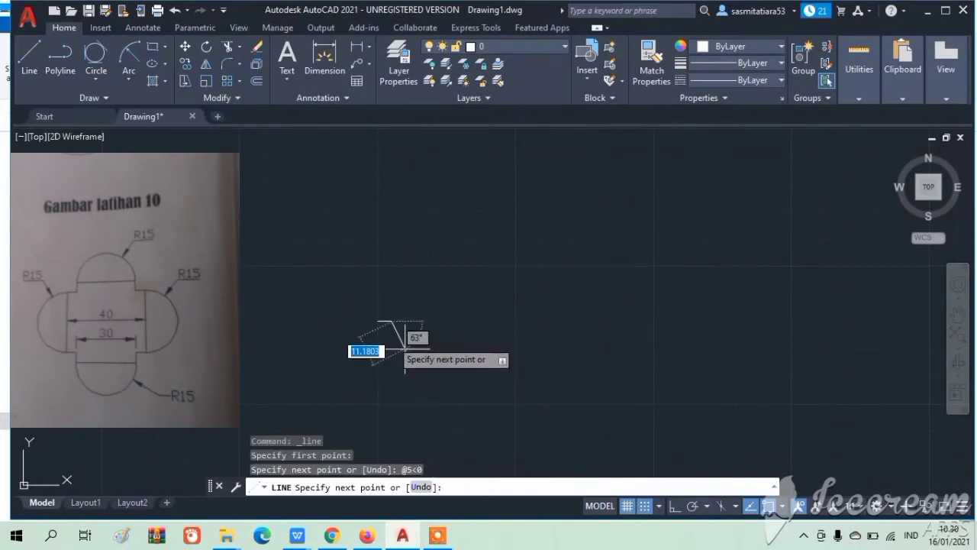
text(@)
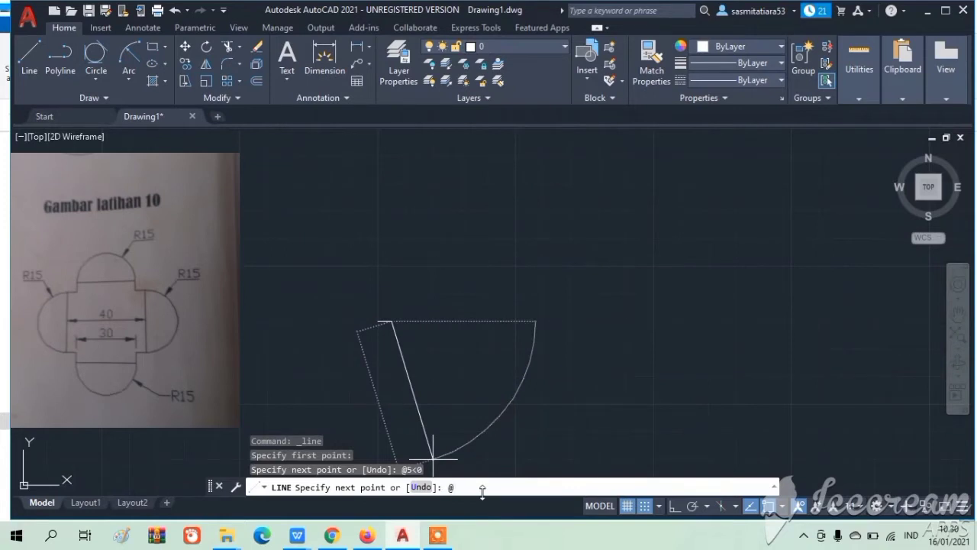
text(0)
text(,)
text(5)
key(BackSpace)
text(-5)
key(Return)
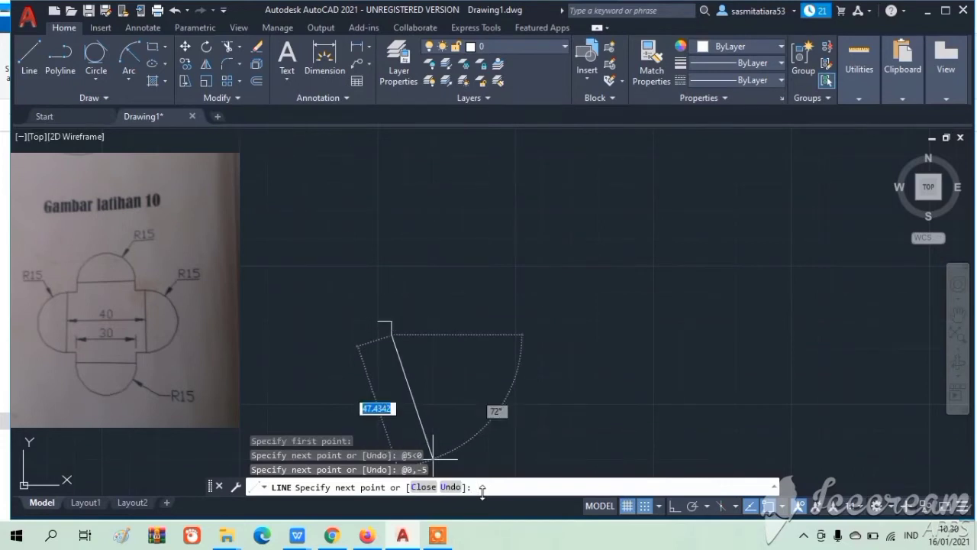
text(@)
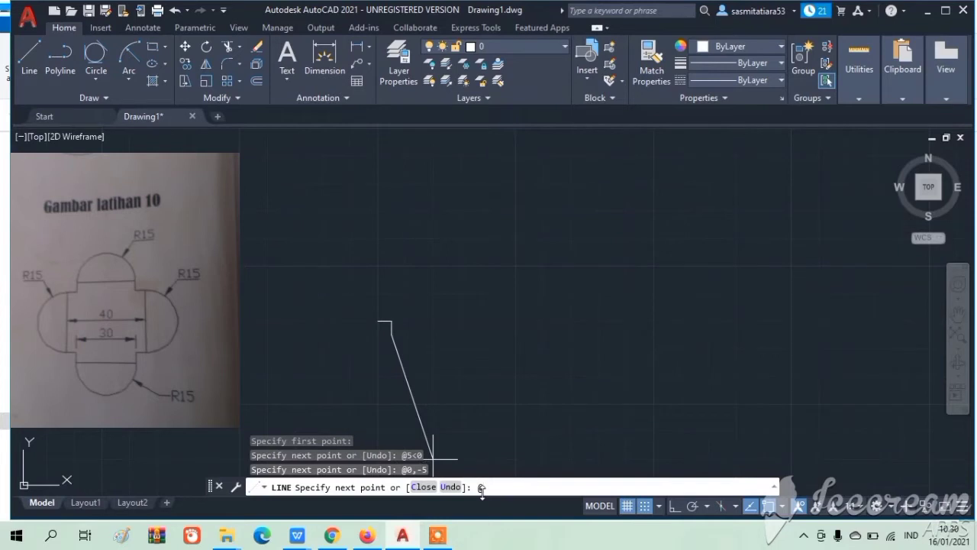
text(30<)
text(0)
key(Return)
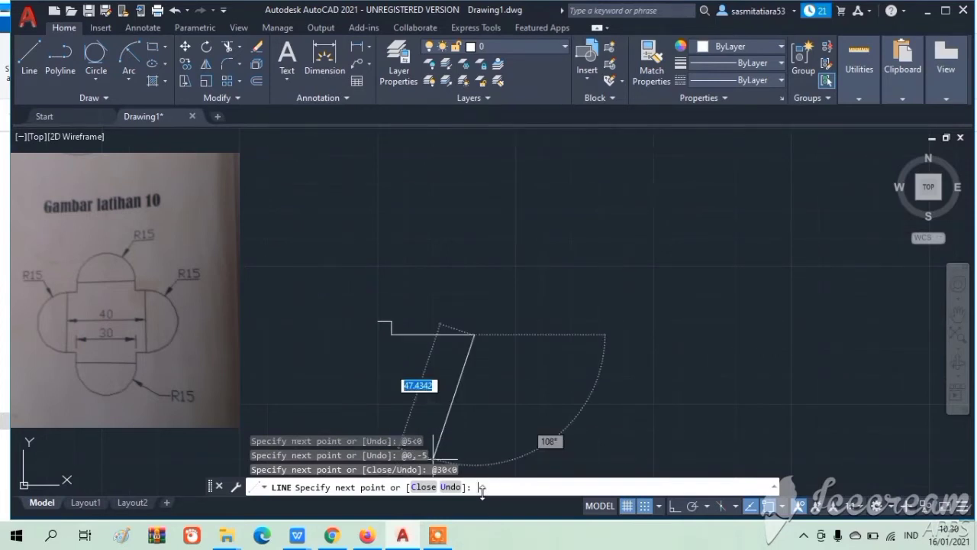
text(@)
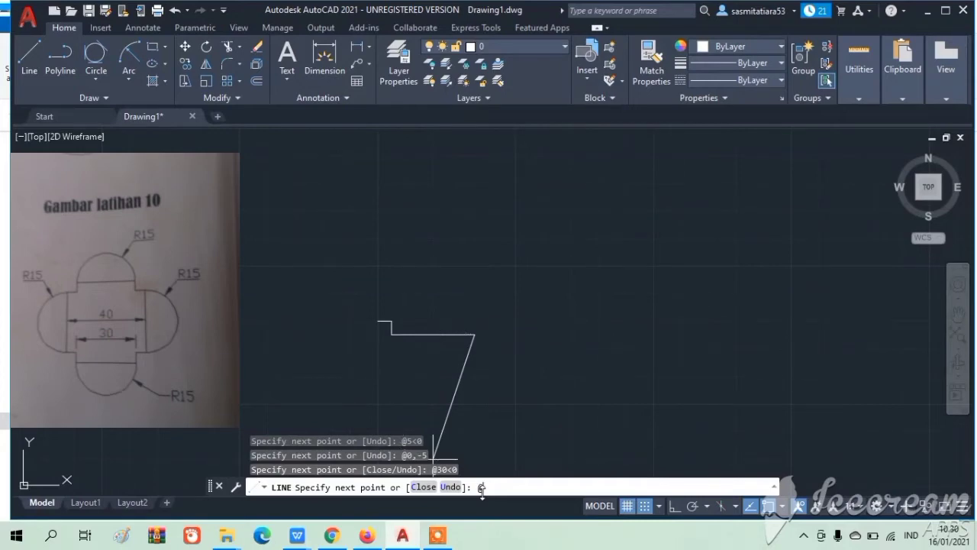
text(0,)
text(5)
key(Return)
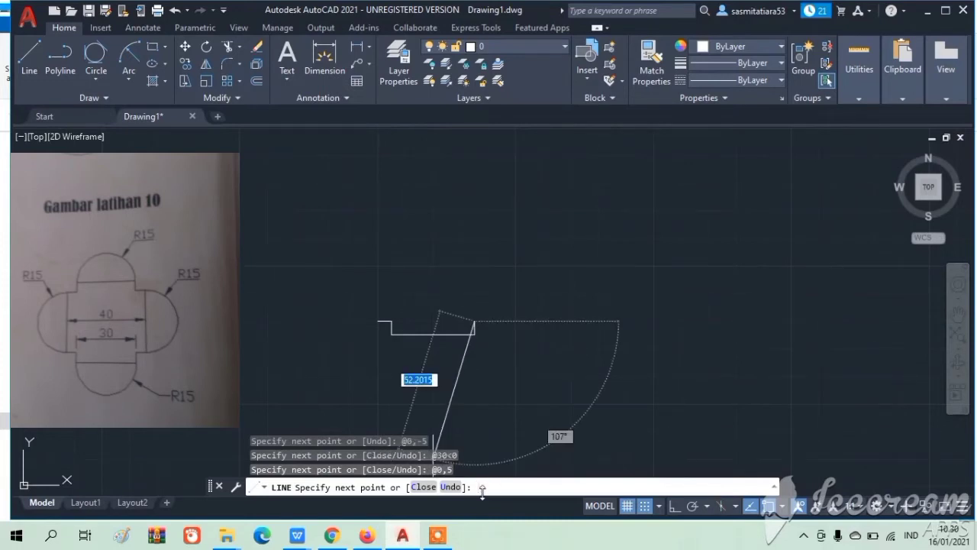
text(@)
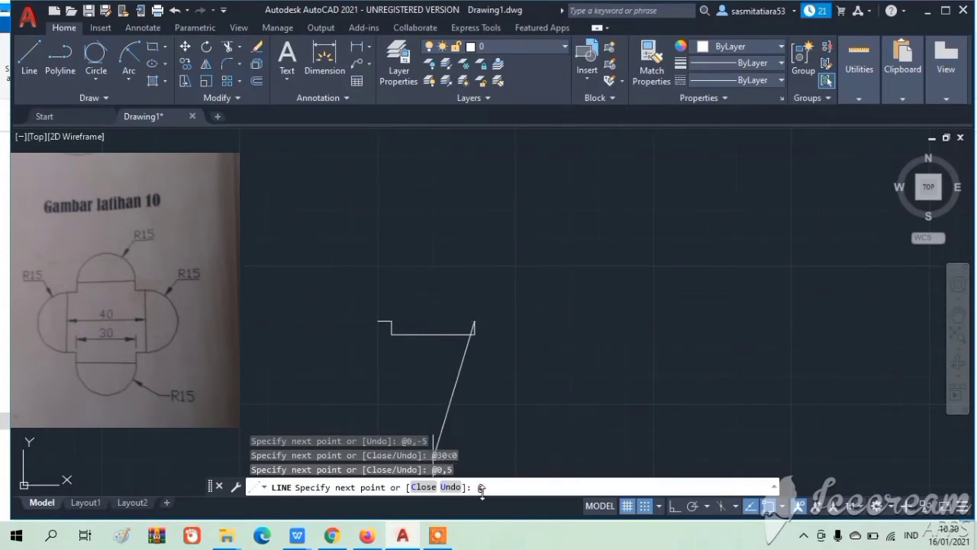
text(5)
text(,0)
key(Return)
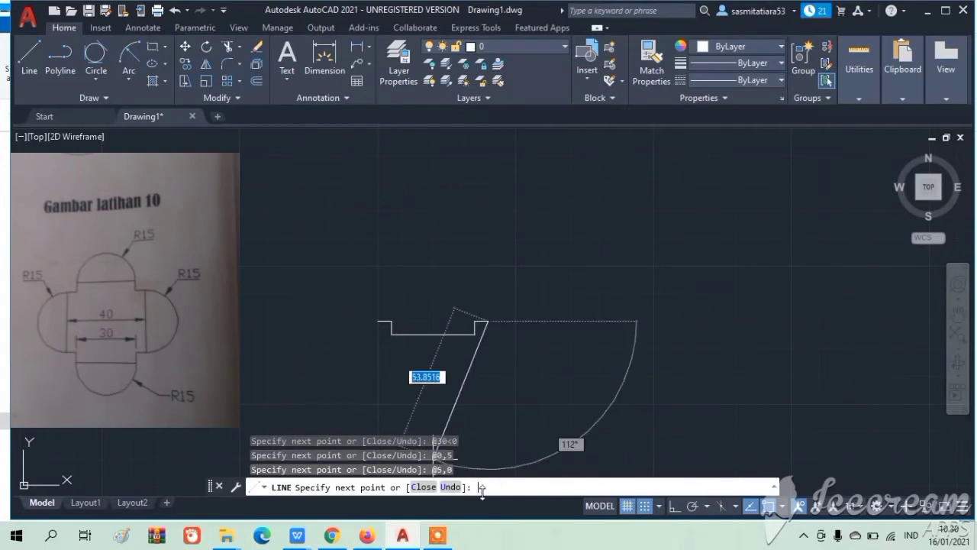
text(@)
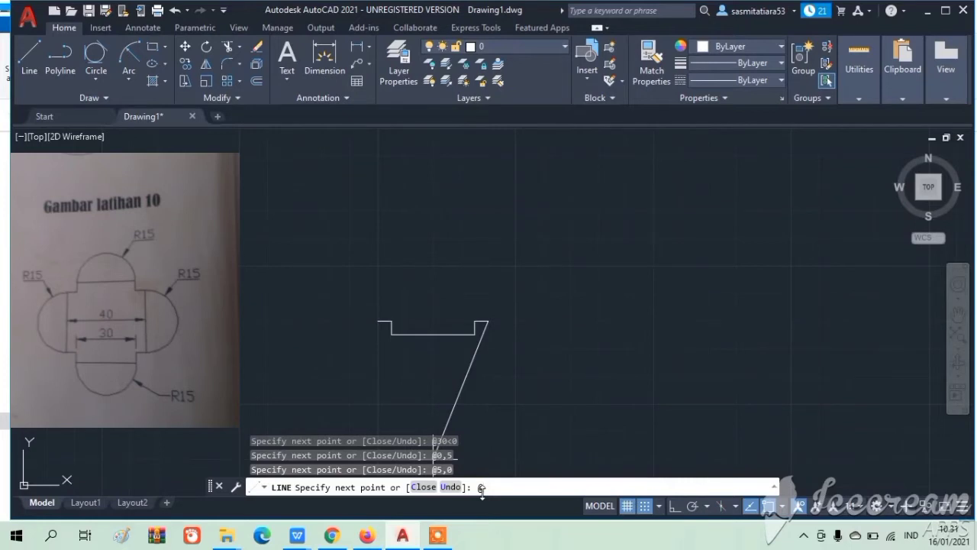
Step: Extend the outline 30 up, 5 left (@-5,0) and 5 up (@0,5)
text(3)
text(,30)
key(Return)
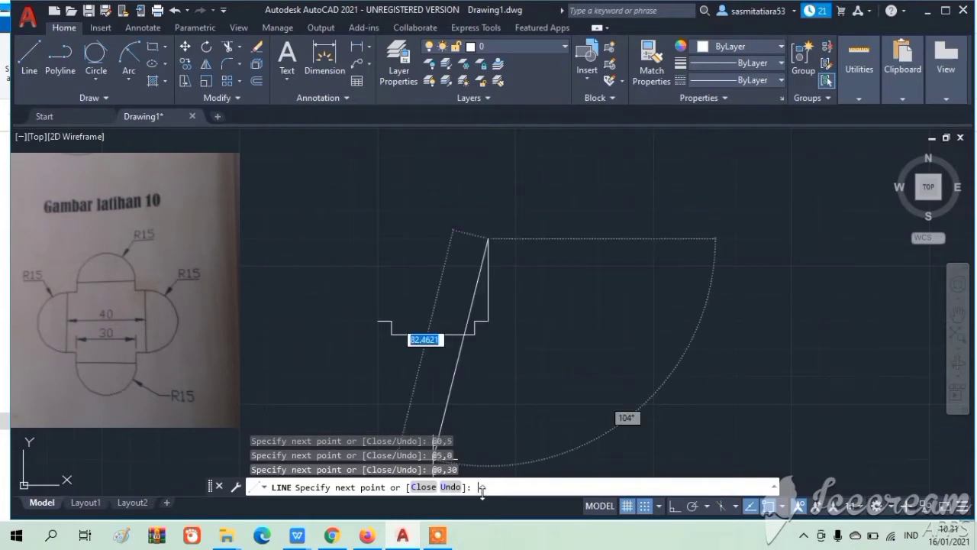
text(@)
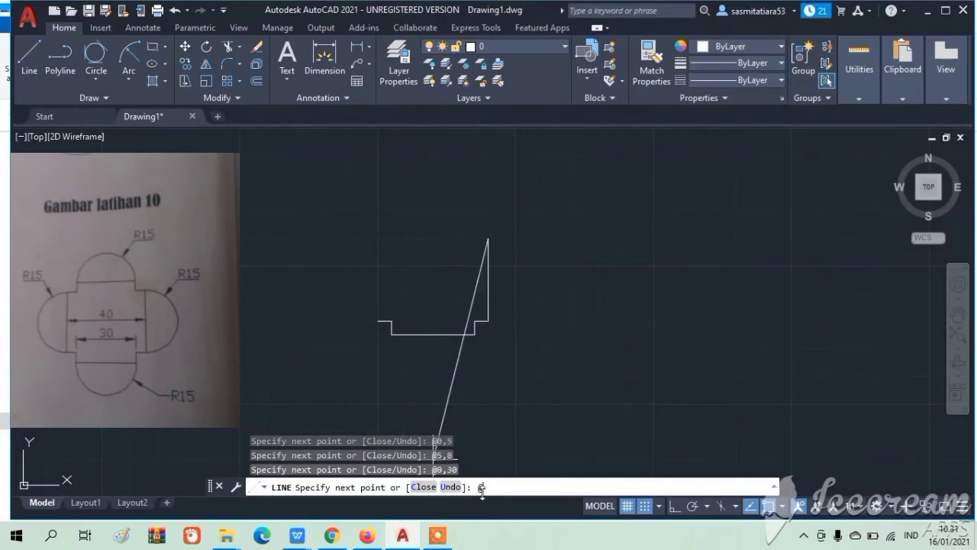
text(-5)
text(,0)
key(Return)
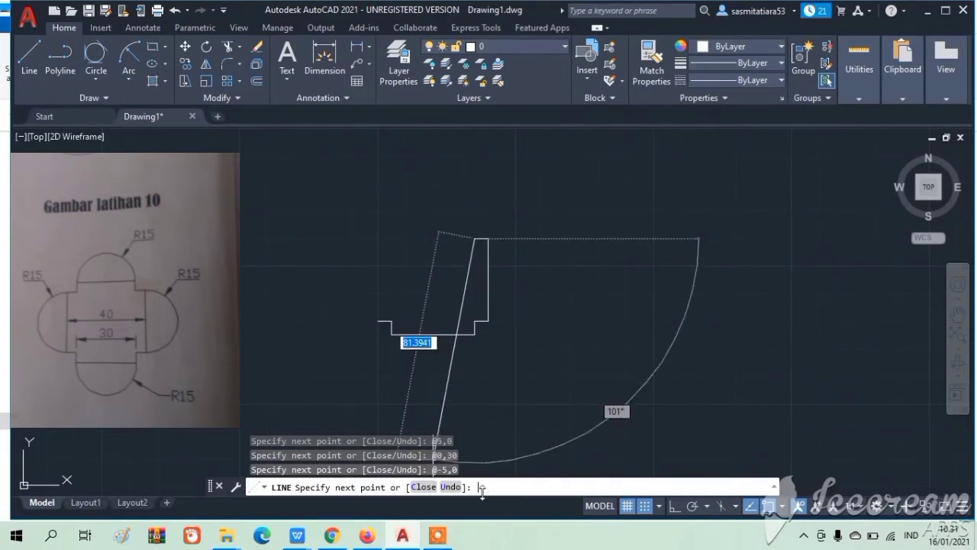
text(@0)
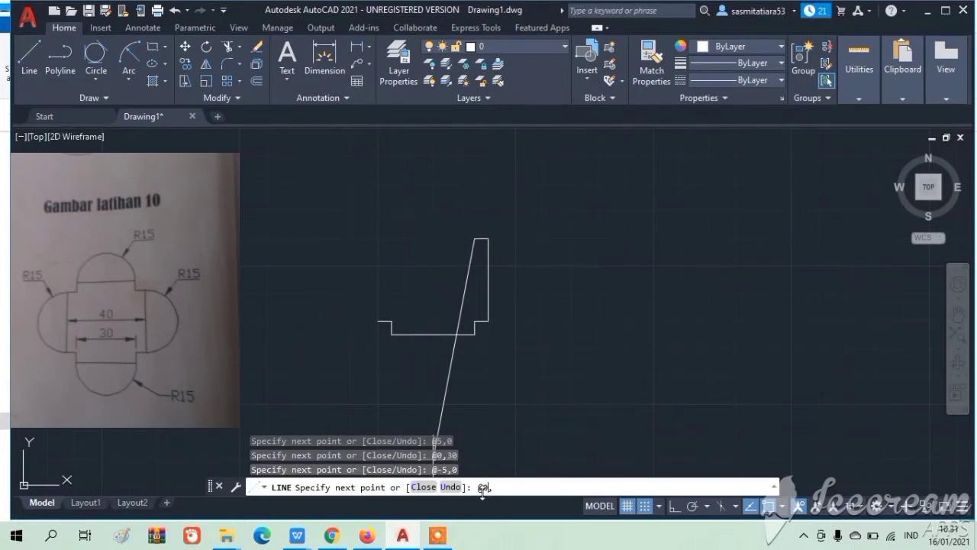
text(,5)
key(Return)
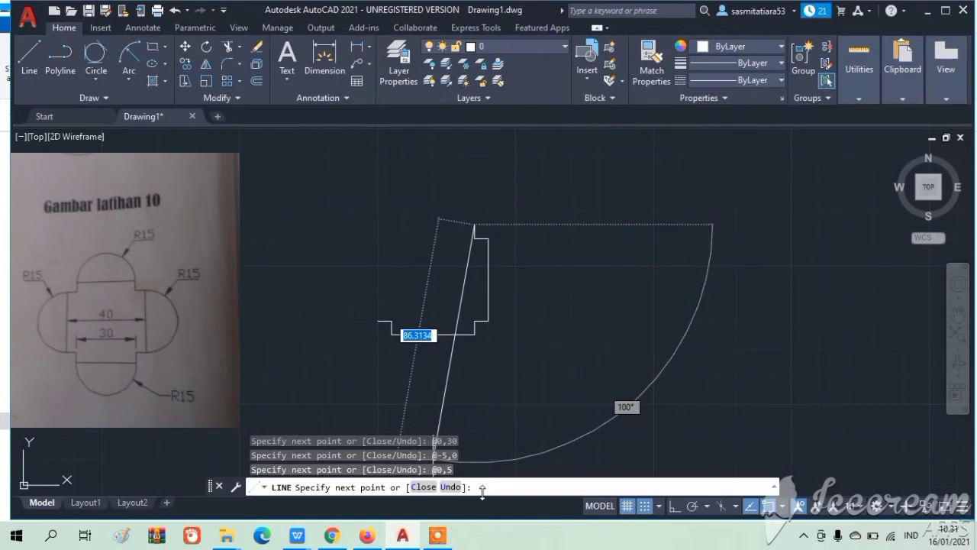
Step: Draw 30 left, 5 down and 5 left, then close the outline with C
text(@)
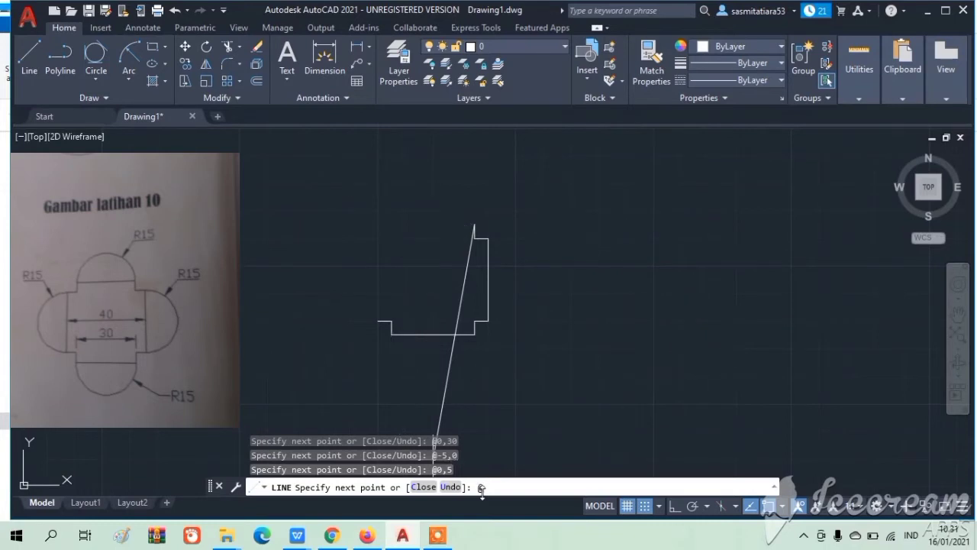
text(-30,)
text(0)
key(Return)
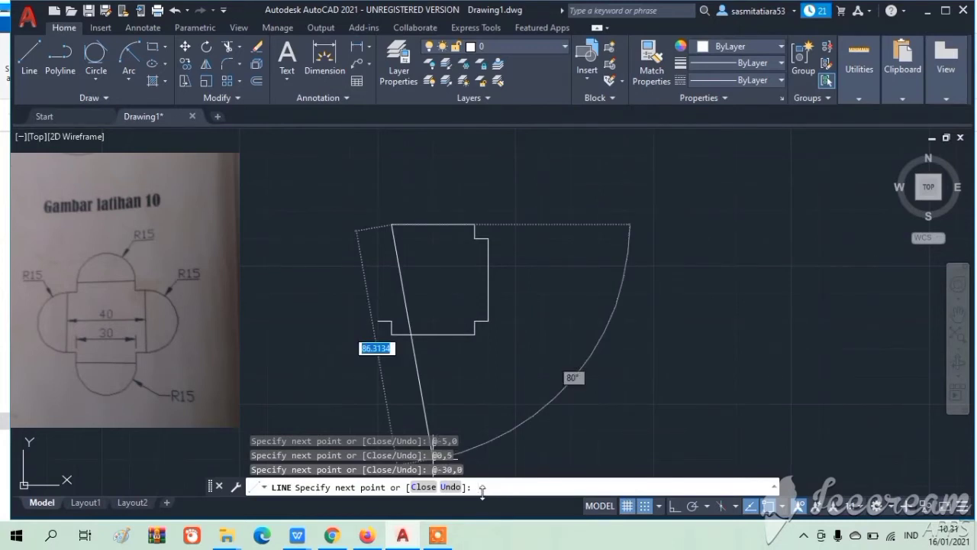
text(@)
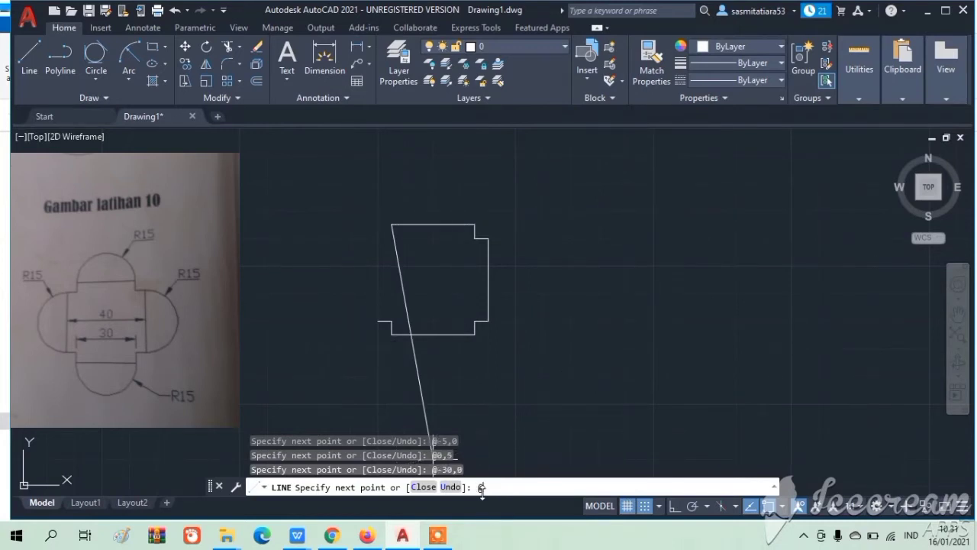
text(0)
text(,-5)
key(Return)
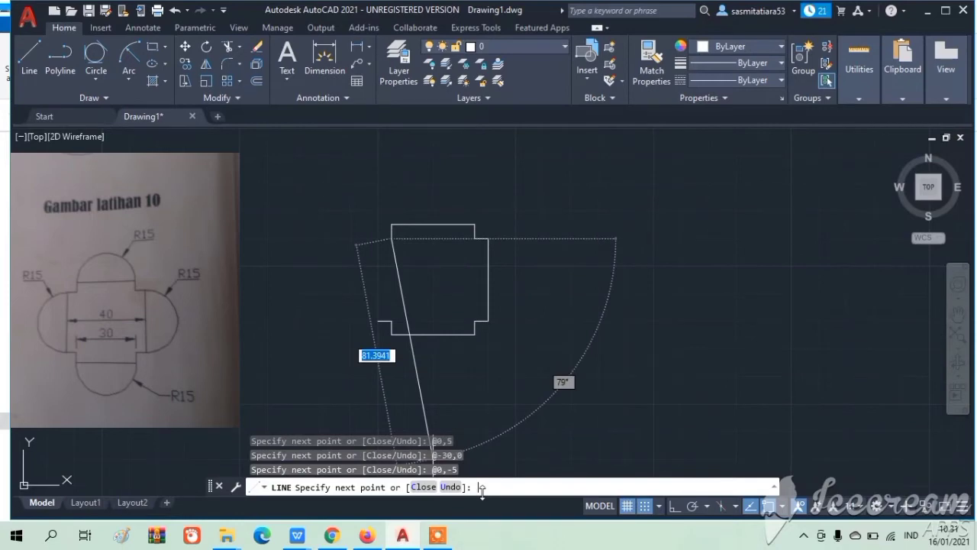
text(@)
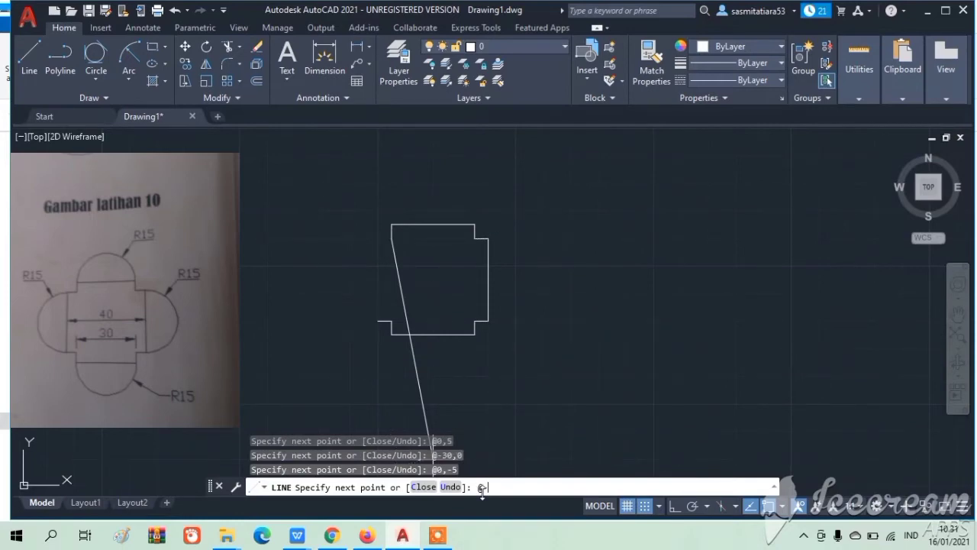
text(-5,)
text(0)
key(Return)
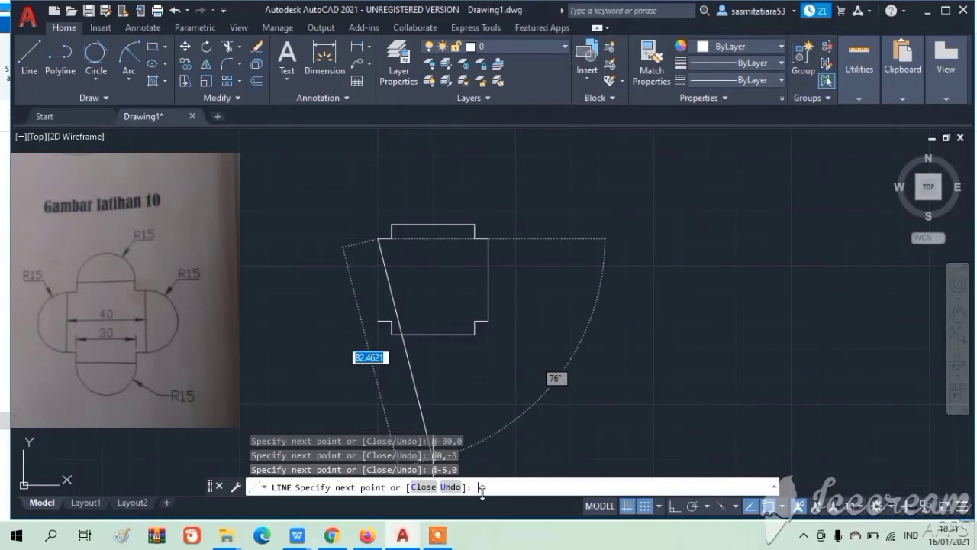
text(c)
key(Return)
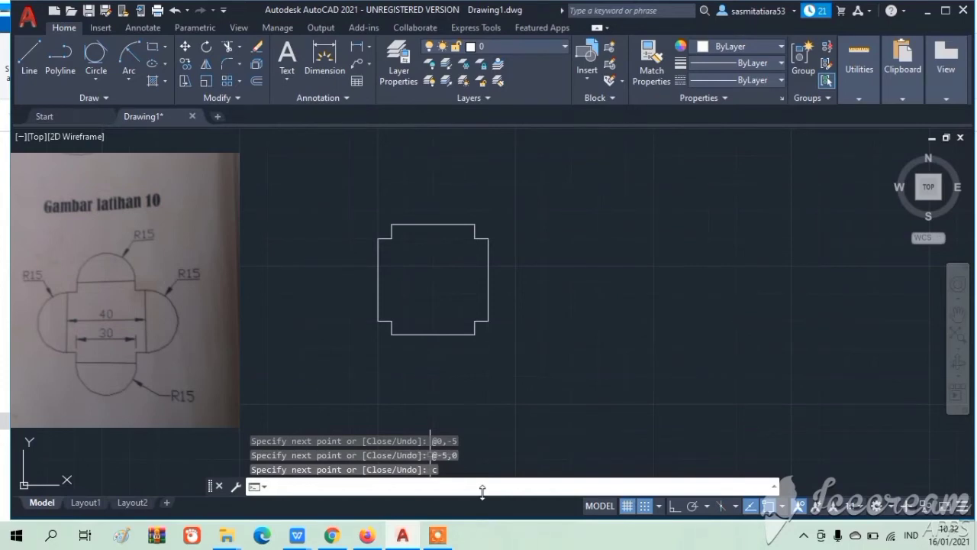
Step: Turn grid snap off and make a first top-edge arc attempt, then cancel it
click(124, 74)
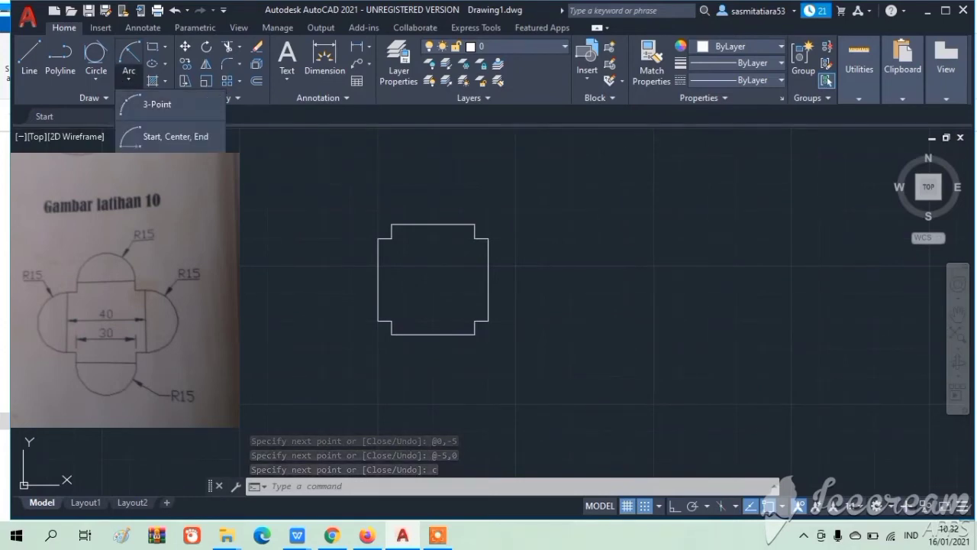
click(168, 296)
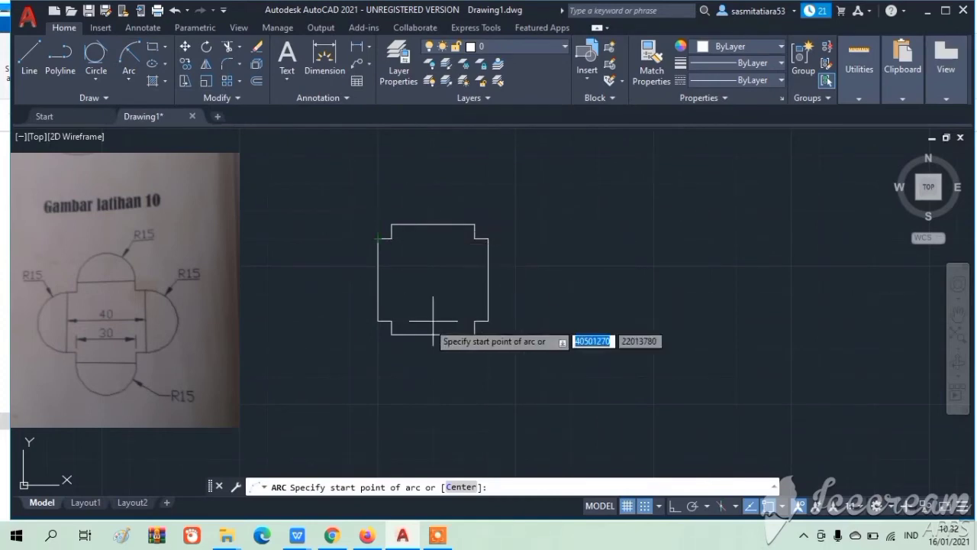
click(643, 507)
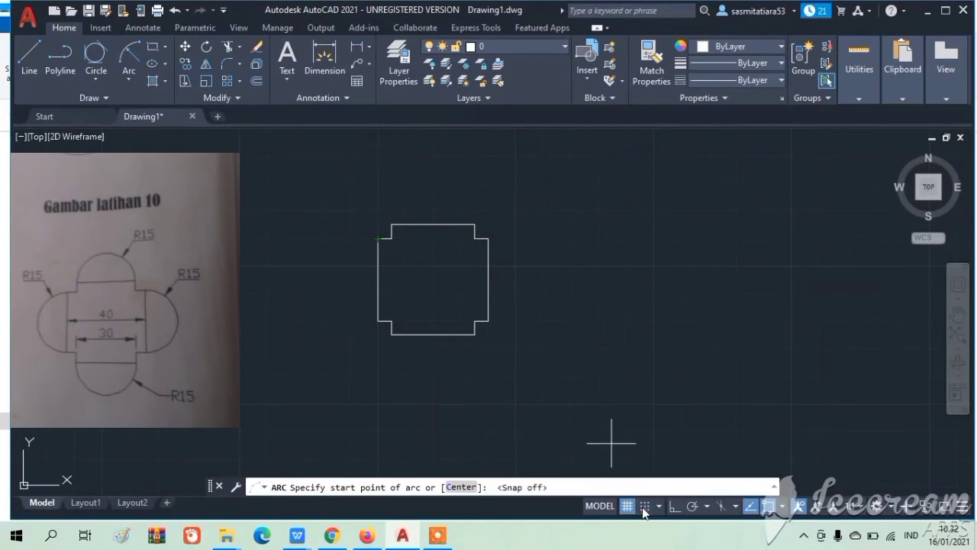
click(392, 224)
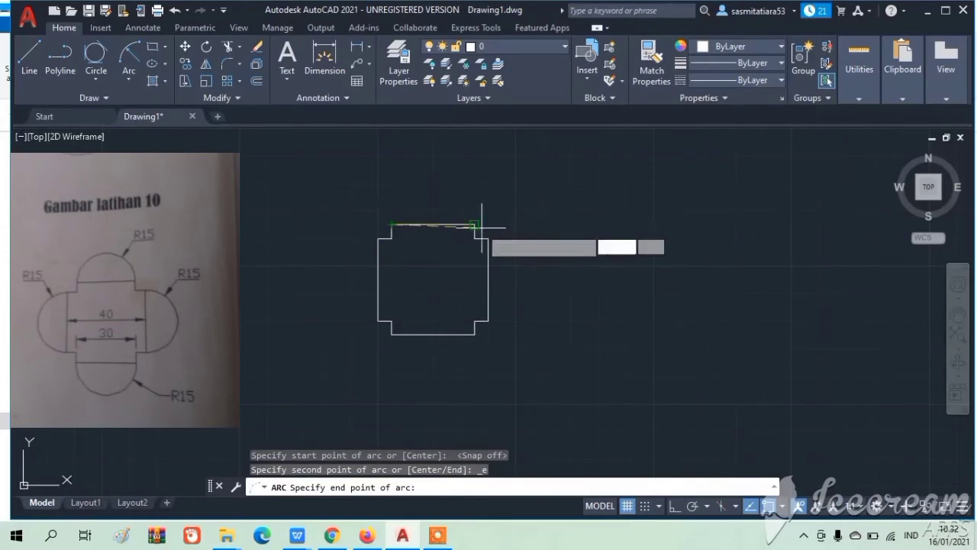
click(475, 224)
text(r)
key(Return)
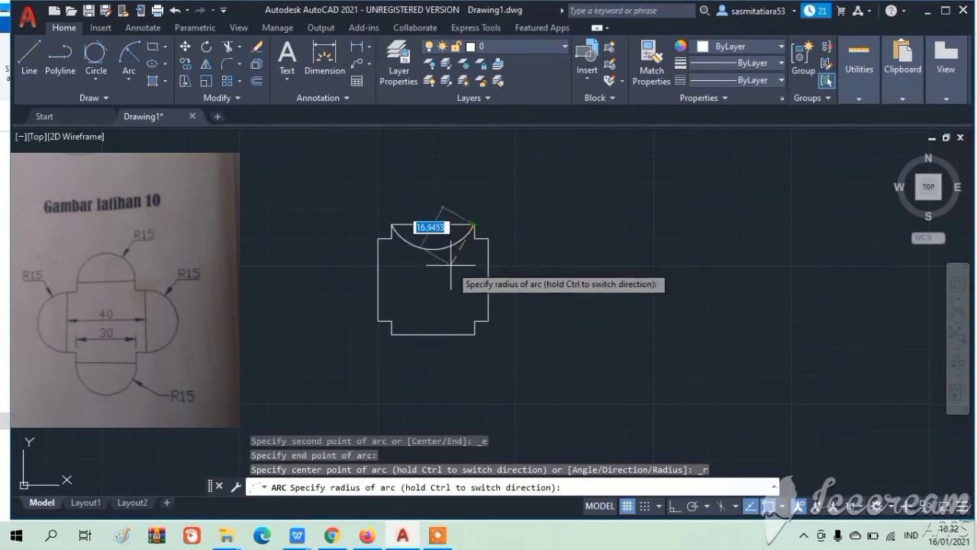
key(Escape)
key(Escape)
key(Escape)
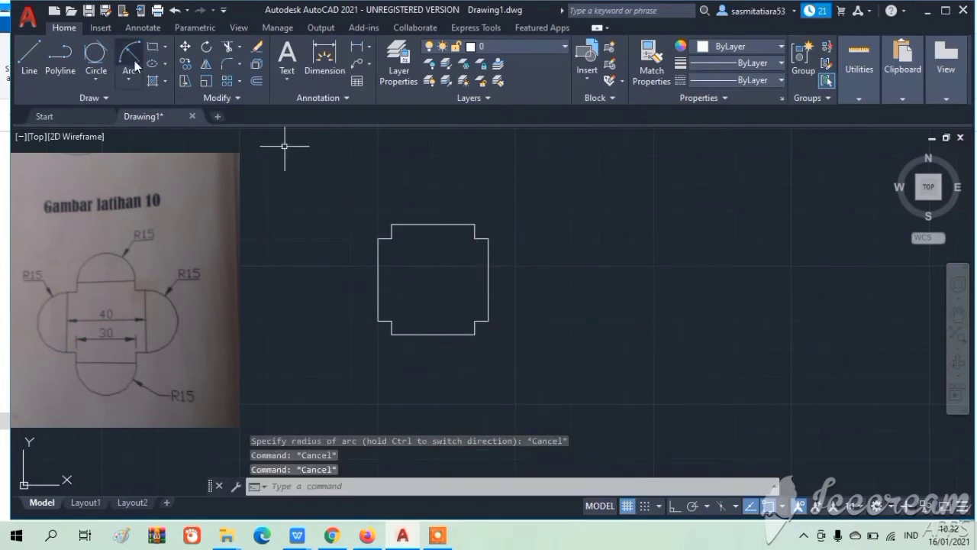
Step: Draw a radius-15 arc from the top-right to the top-left corner
click(133, 70)
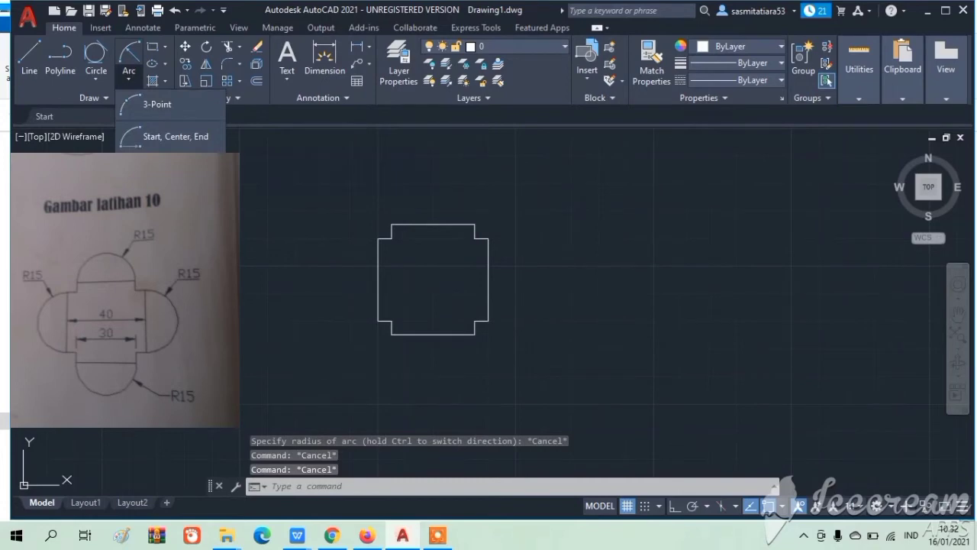
click(156, 103)
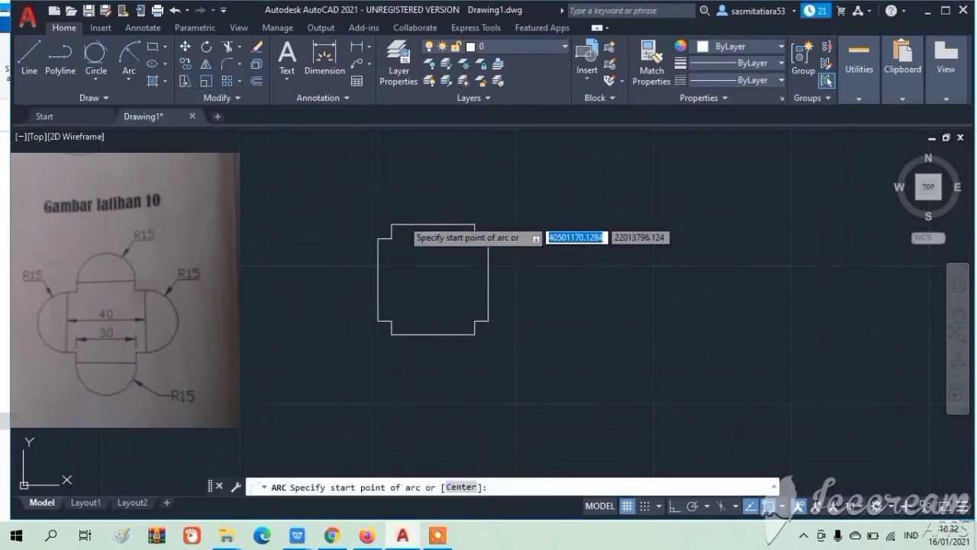
click(474, 223)
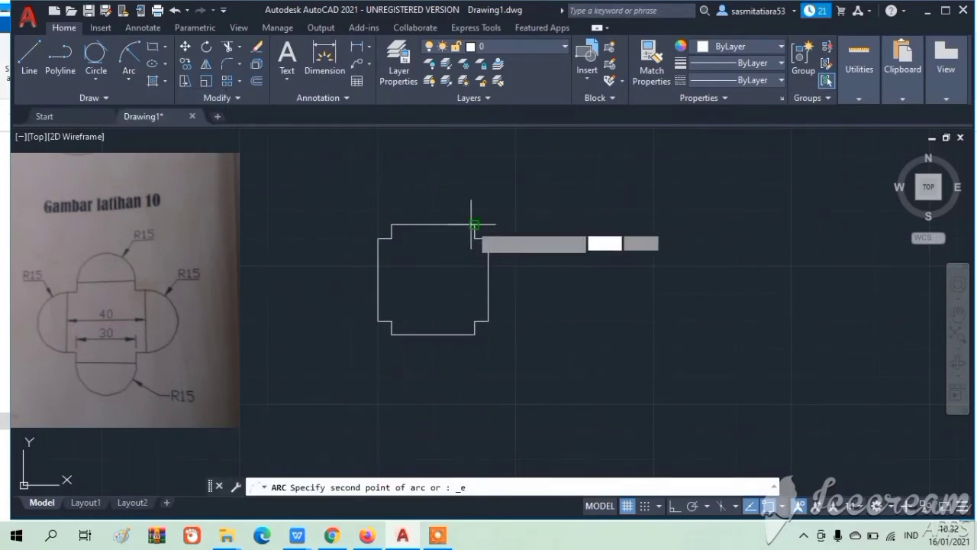
click(391, 224)
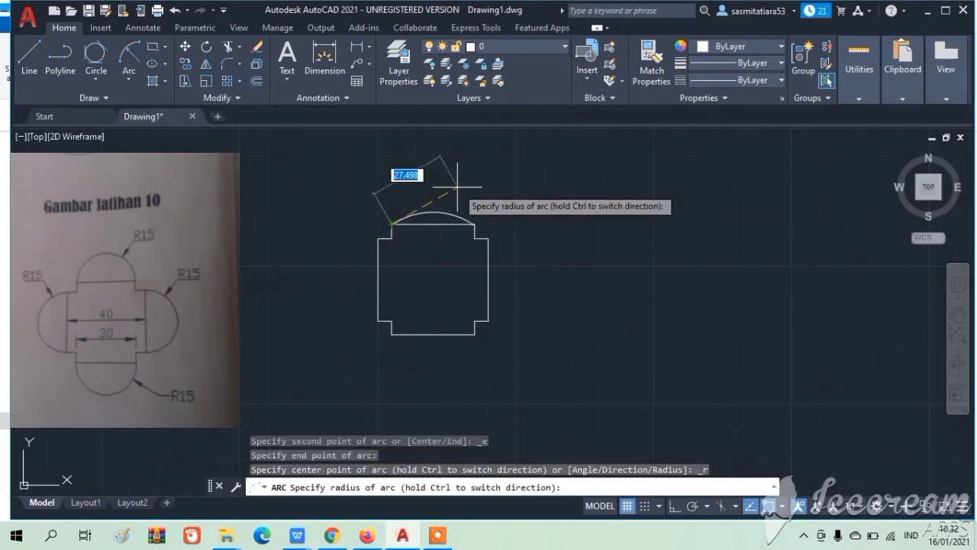
text(15)
key(Return)
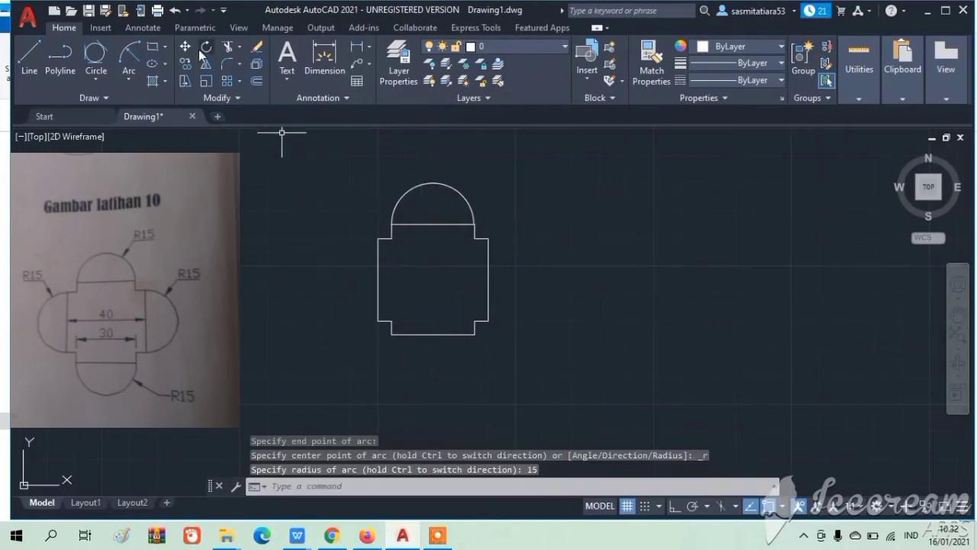
click(128, 74)
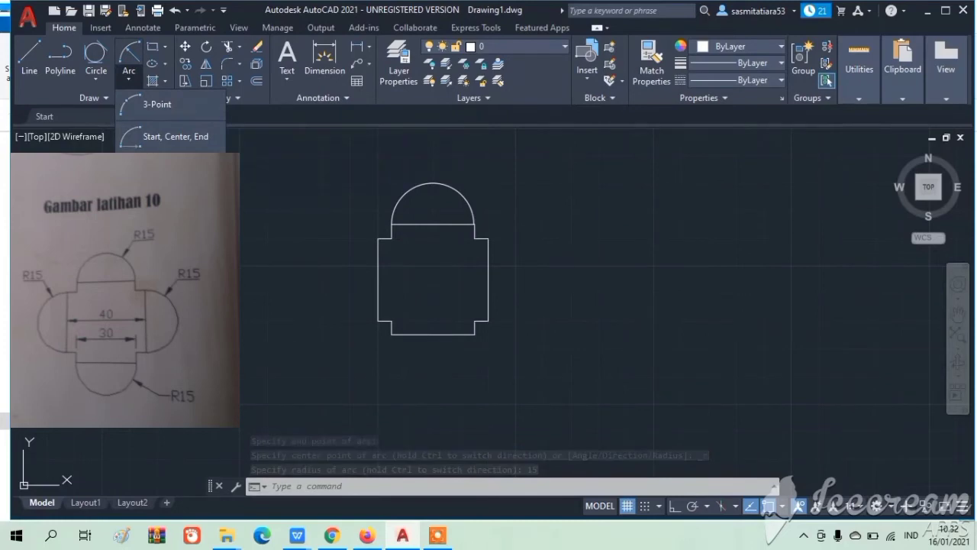
Step: Draw a radius-15 arc between the left edge's upper and lower corners
click(157, 104)
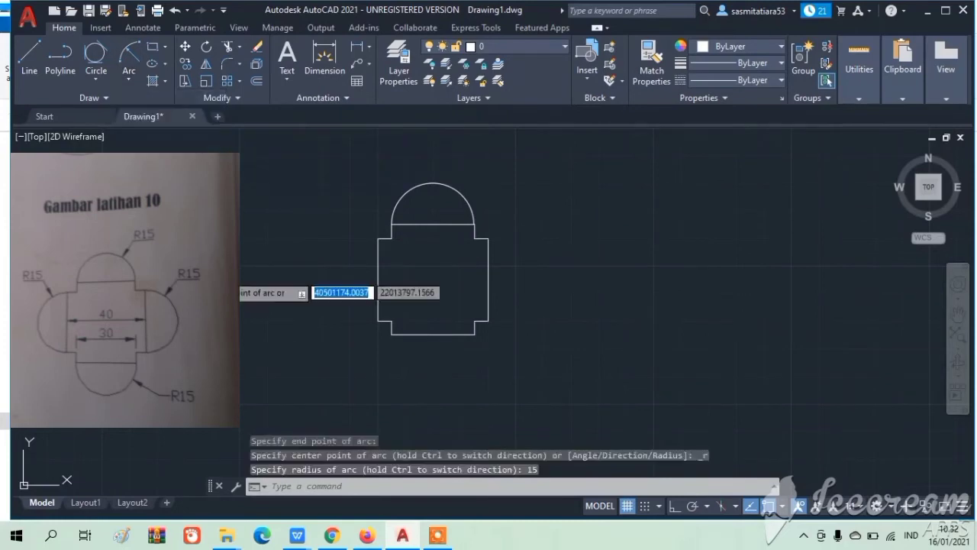
click(378, 239)
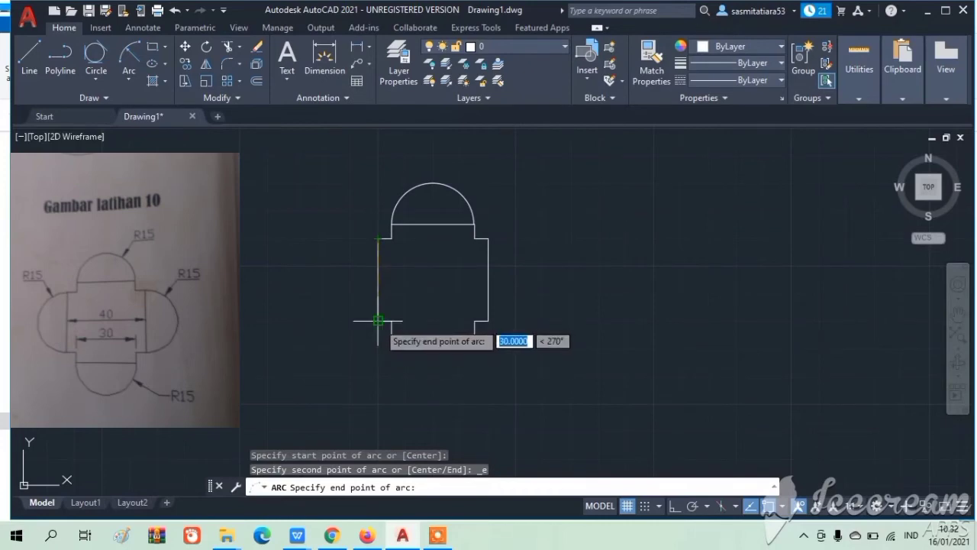
click(378, 321)
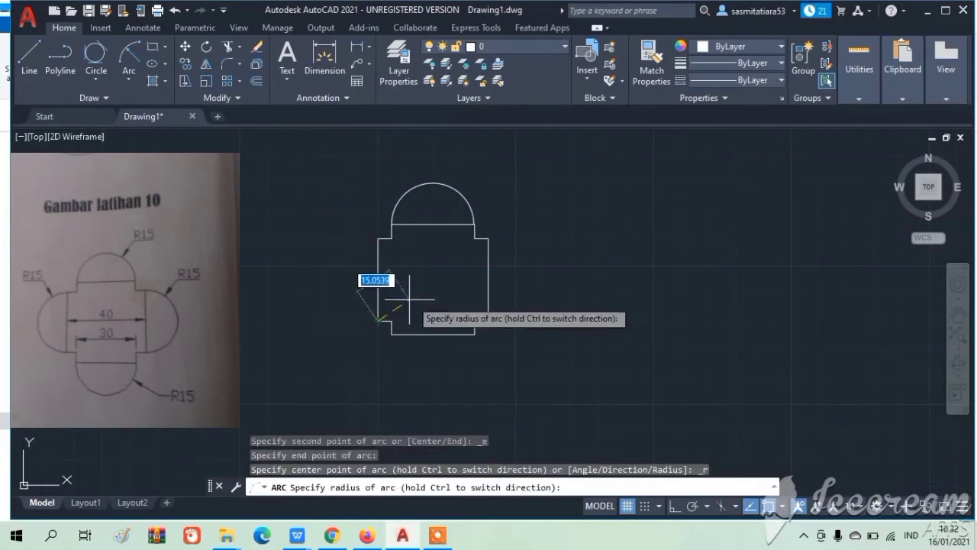
text(15)
key(Return)
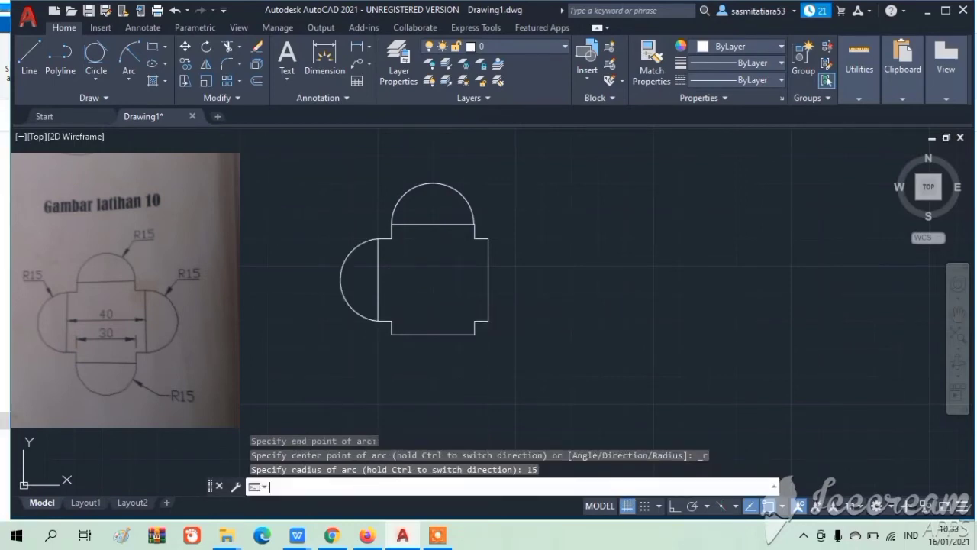
Step: Draw an arc across the bottom edge, then undo it with Ctrl+Z
key(Return)
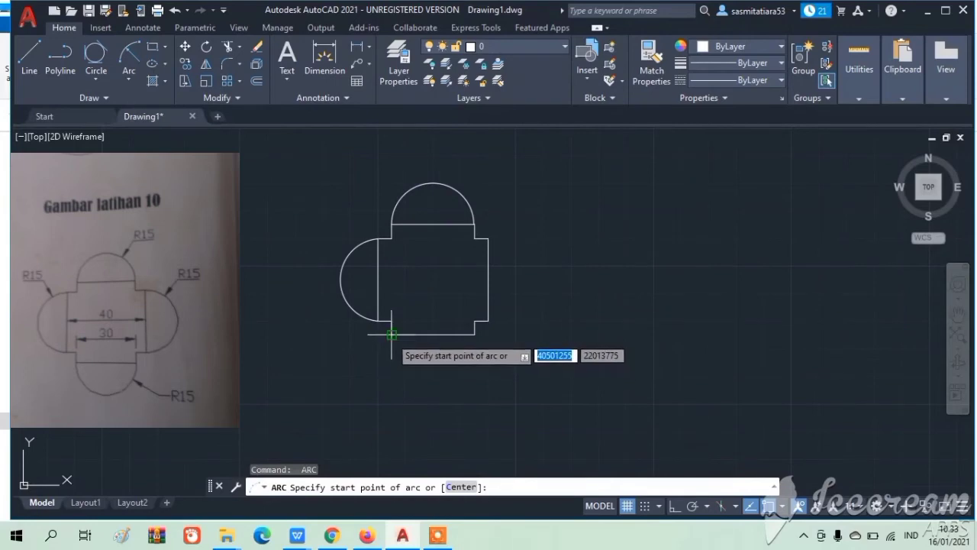
click(391, 334)
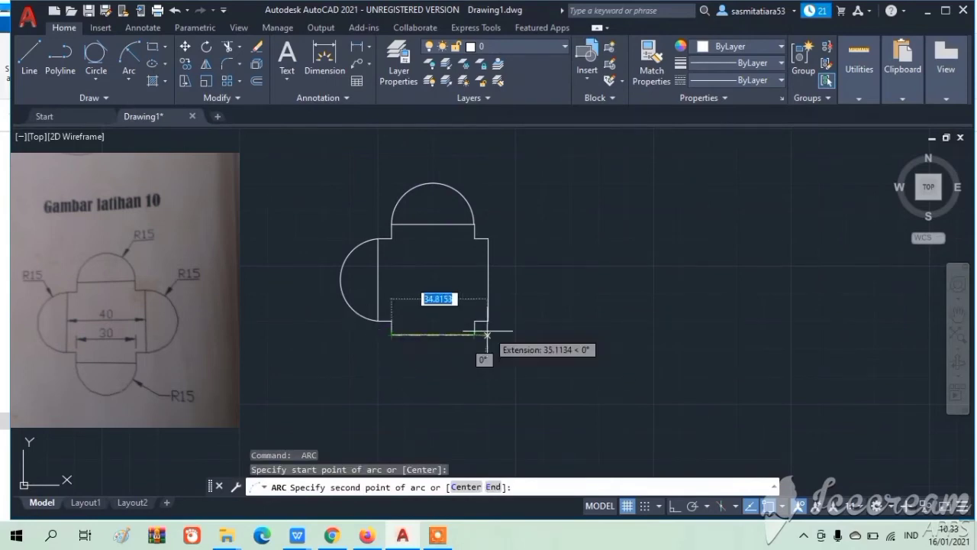
click(475, 334)
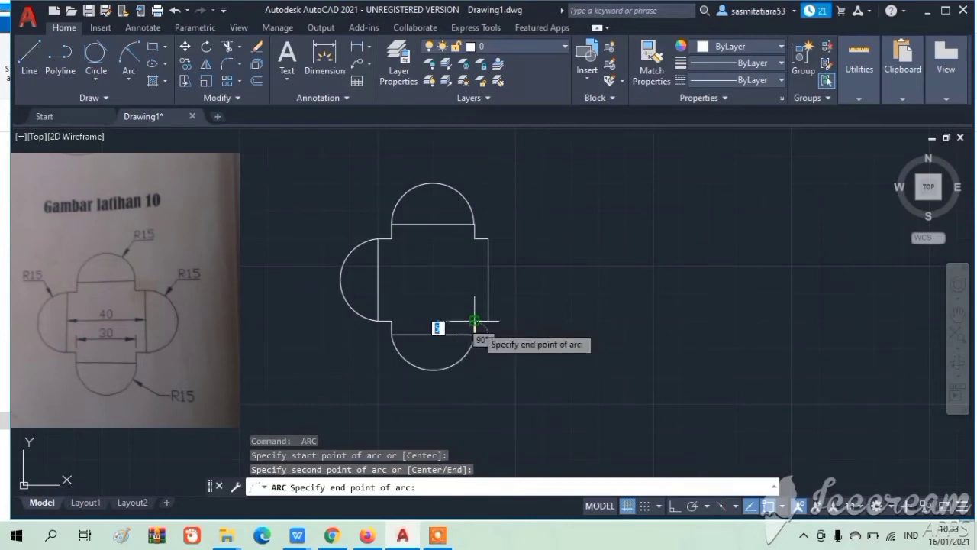
text(15)
key(Return)
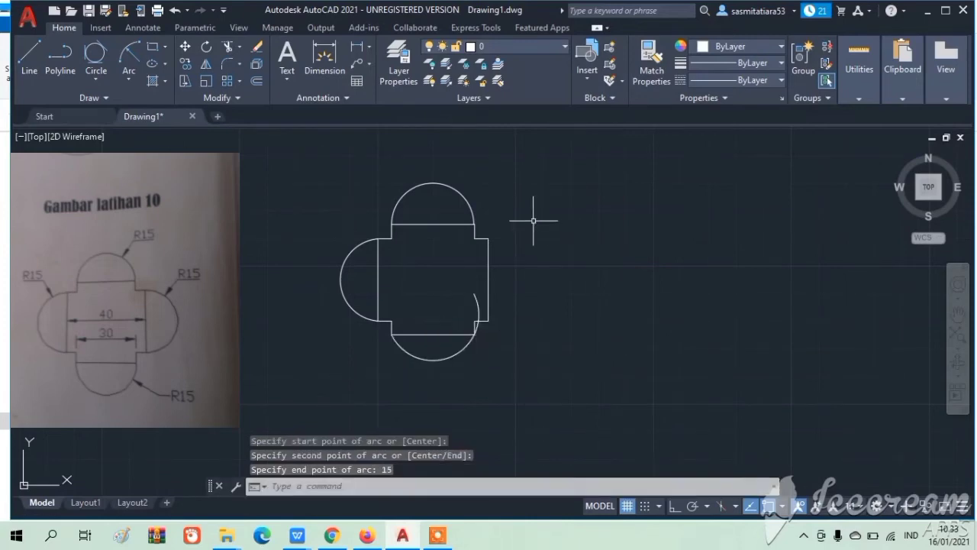
key(ctrl+z)
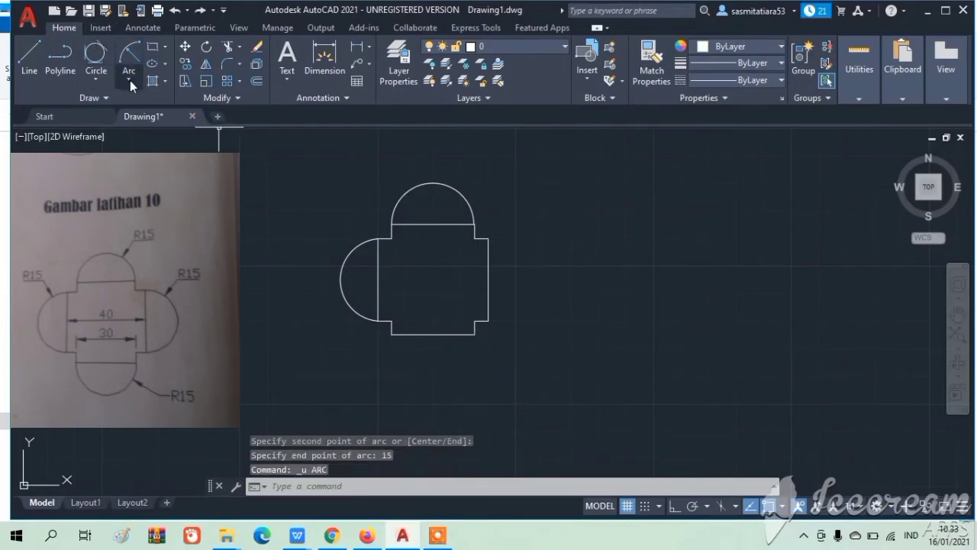
Step: Draw a radius-15 arc from the bottom-left to the bottom-right corner
click(130, 80)
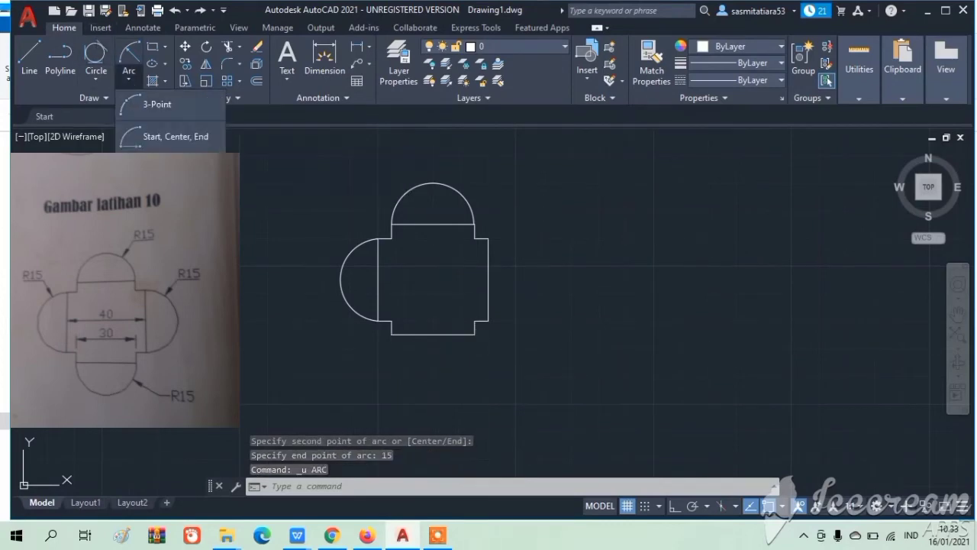
click(152, 104)
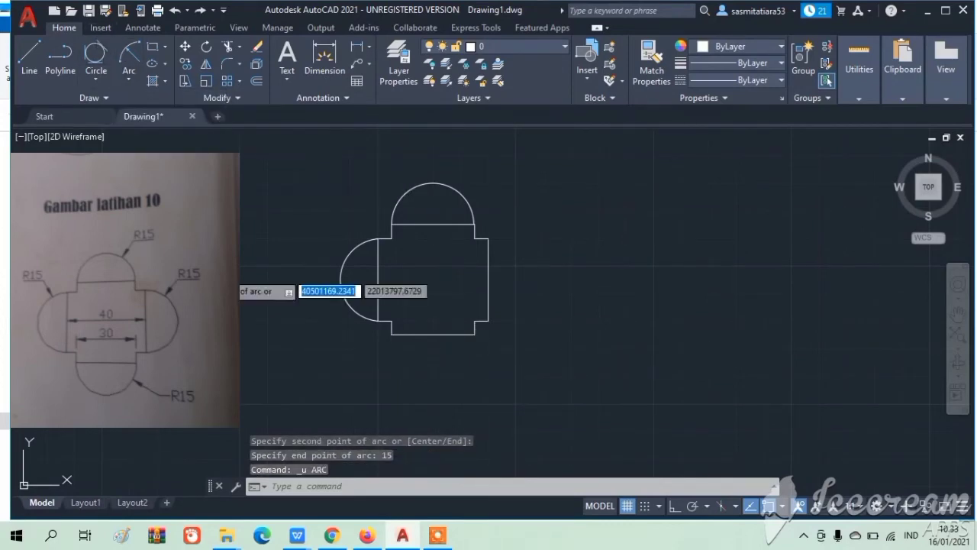
click(392, 335)
text(e)
key(Return)
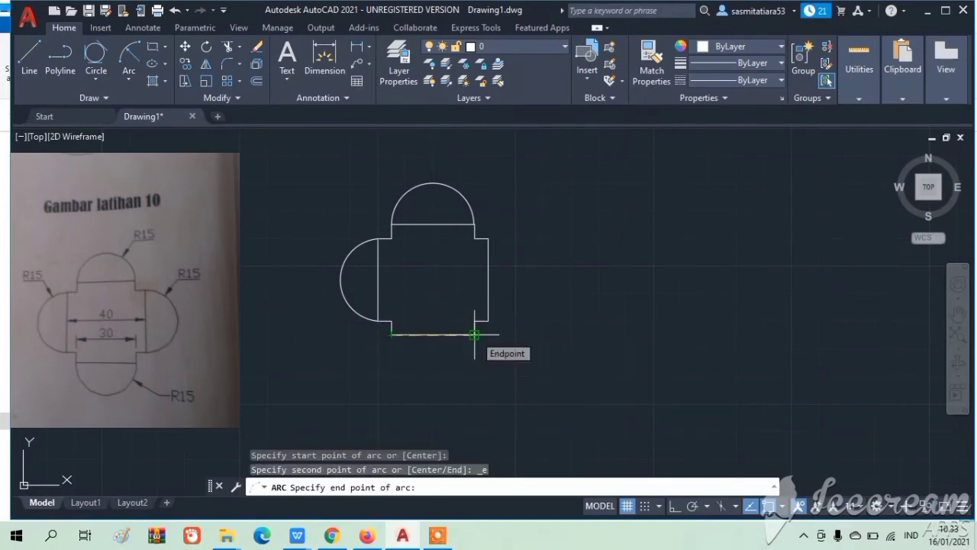
click(474, 333)
text(r)
key(Return)
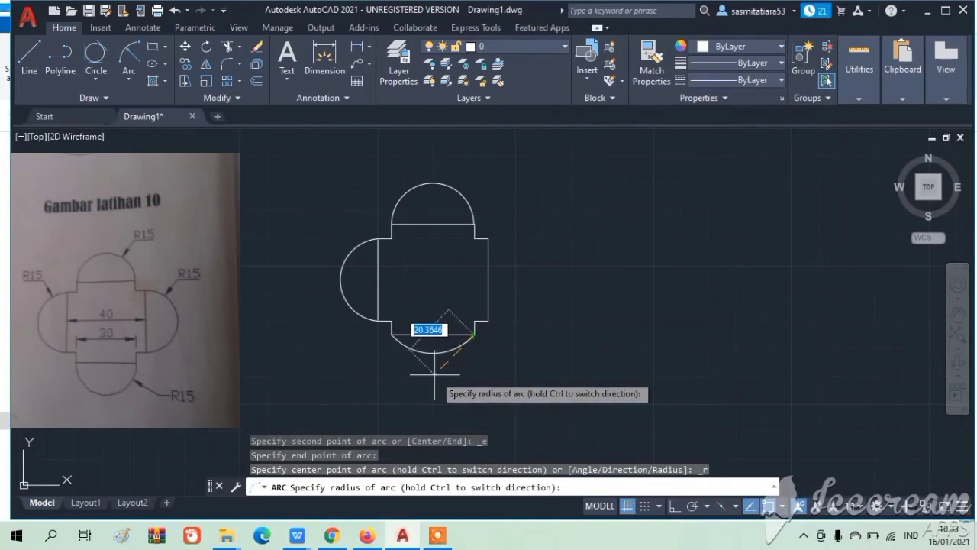
text(15)
key(Return)
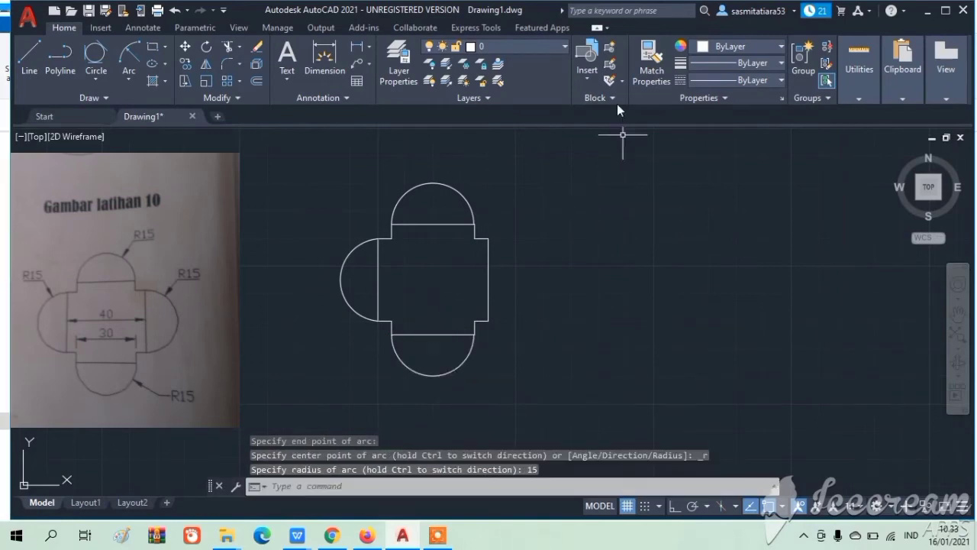
Step: Draw a radius-15 arc from the lower-right to the upper-right corner
click(134, 78)
click(168, 298)
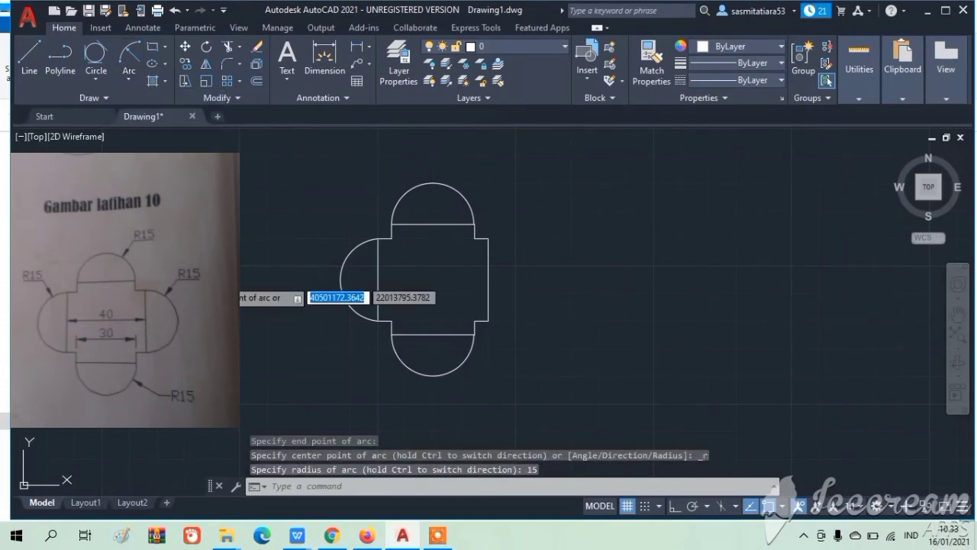
click(488, 320)
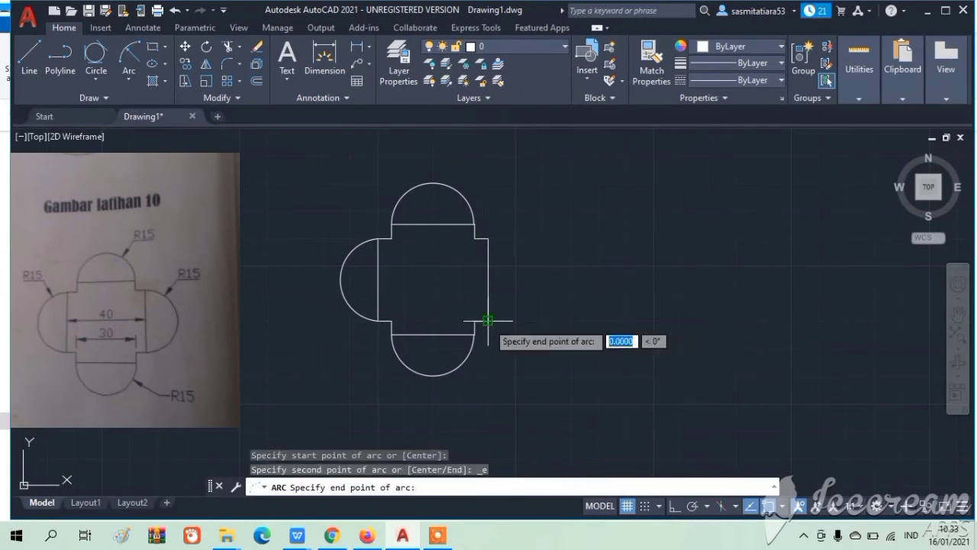
click(487, 239)
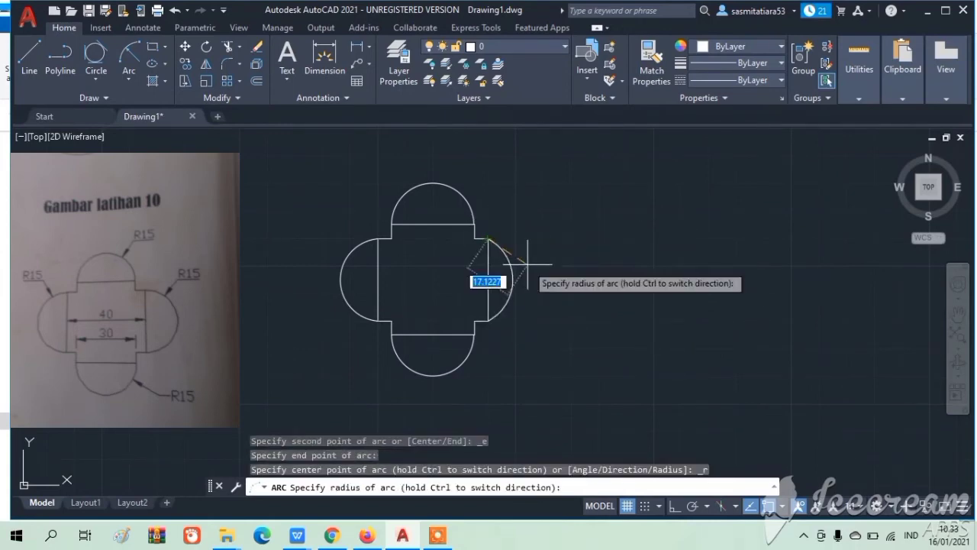
text(15)
key(Return)
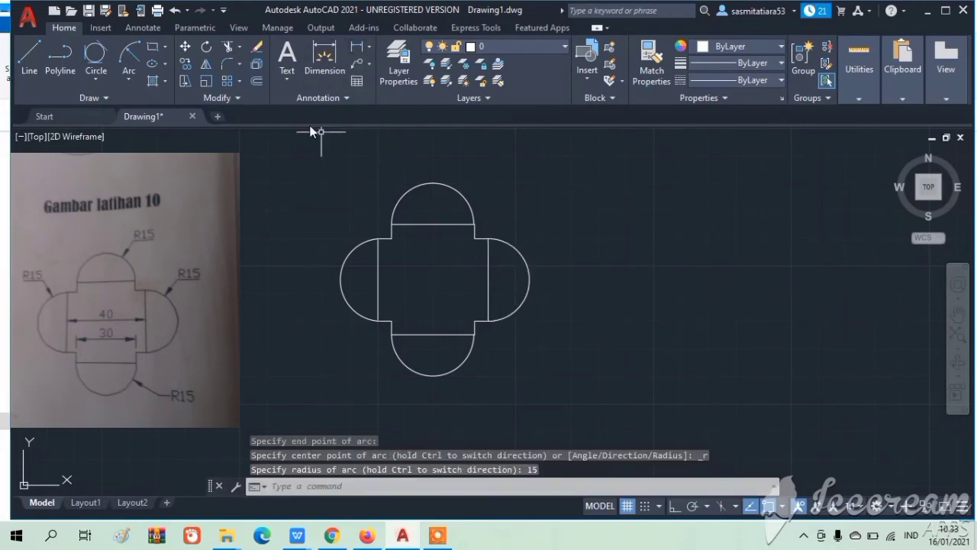
Step: Add a 30 linear dimension across the bottom corners of the lower arm
click(368, 46)
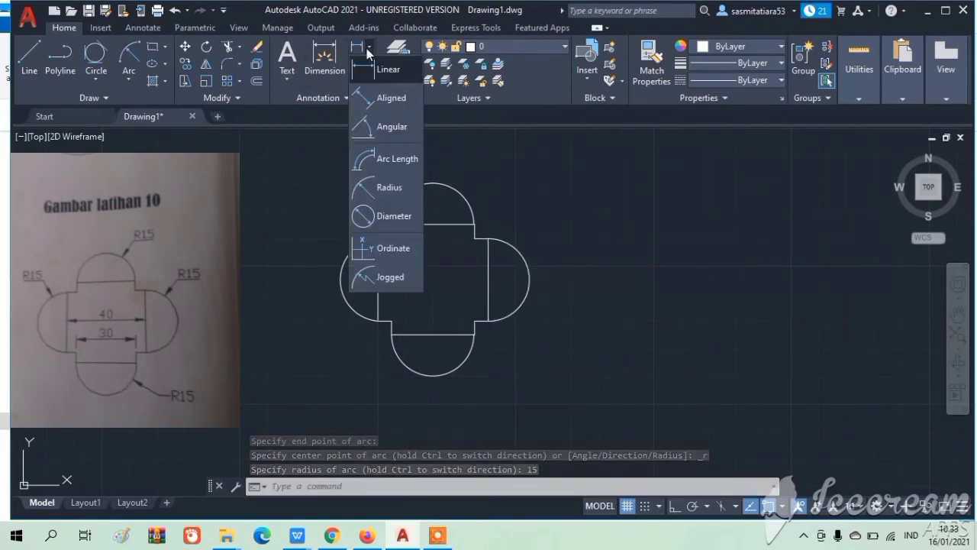
click(382, 69)
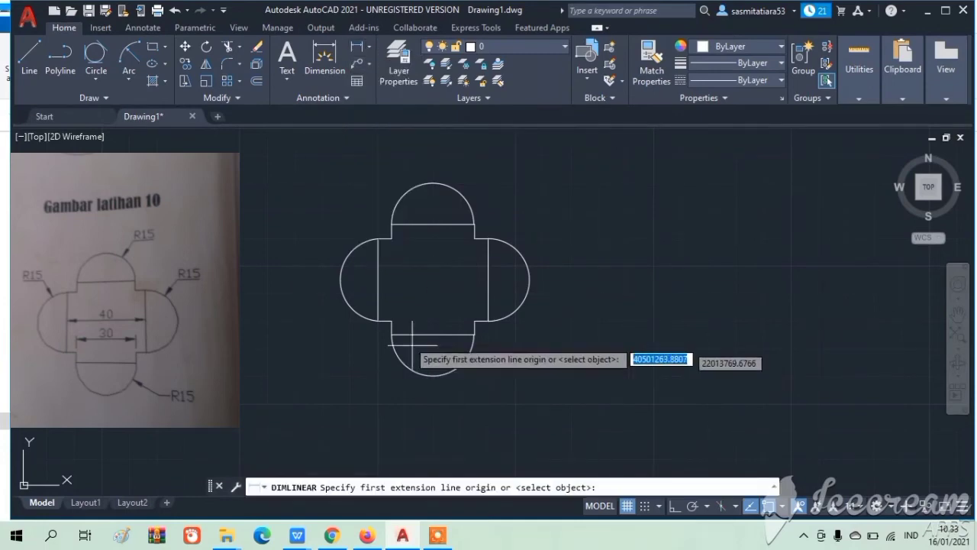
click(392, 334)
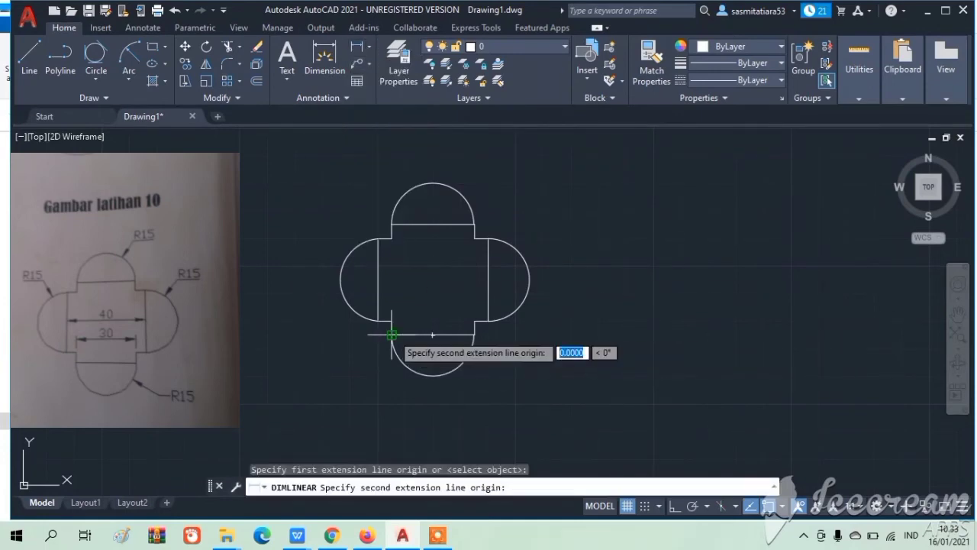
click(474, 335)
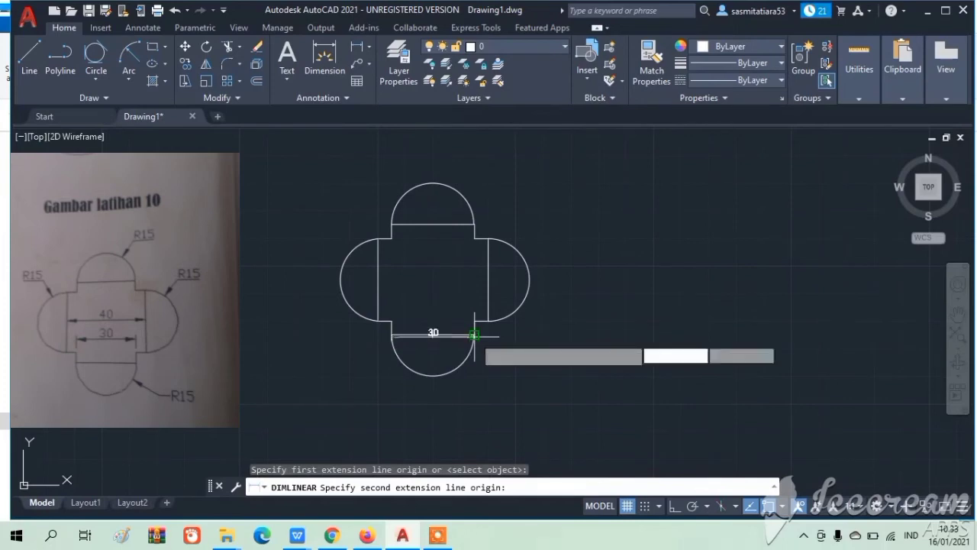
click(467, 310)
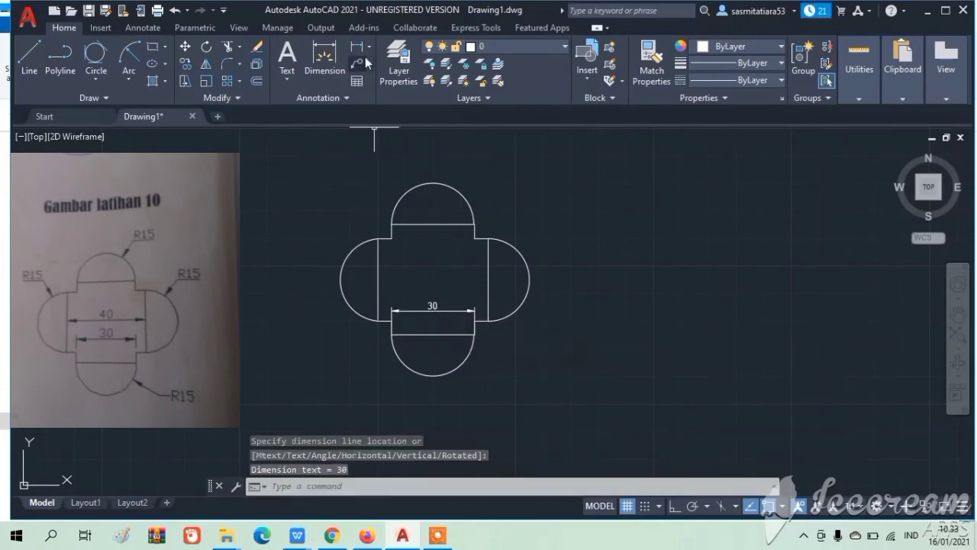
Step: Add a 40 linear dimension across the full width, placed above the 30
key(Return)
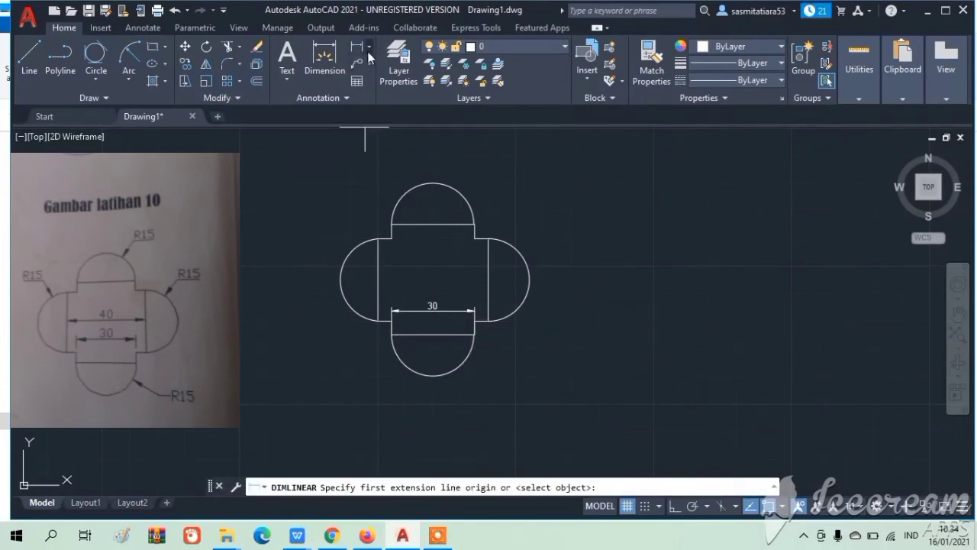
click(369, 47)
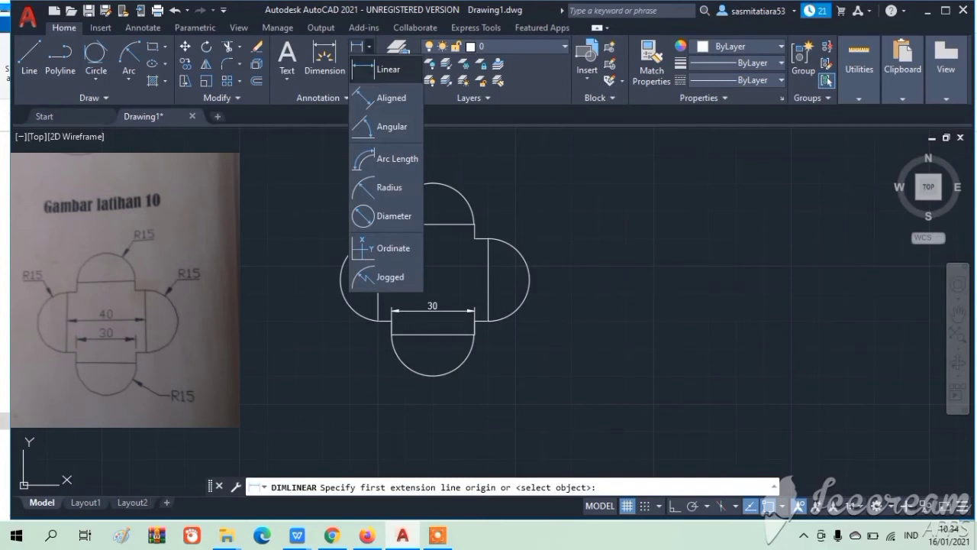
click(378, 69)
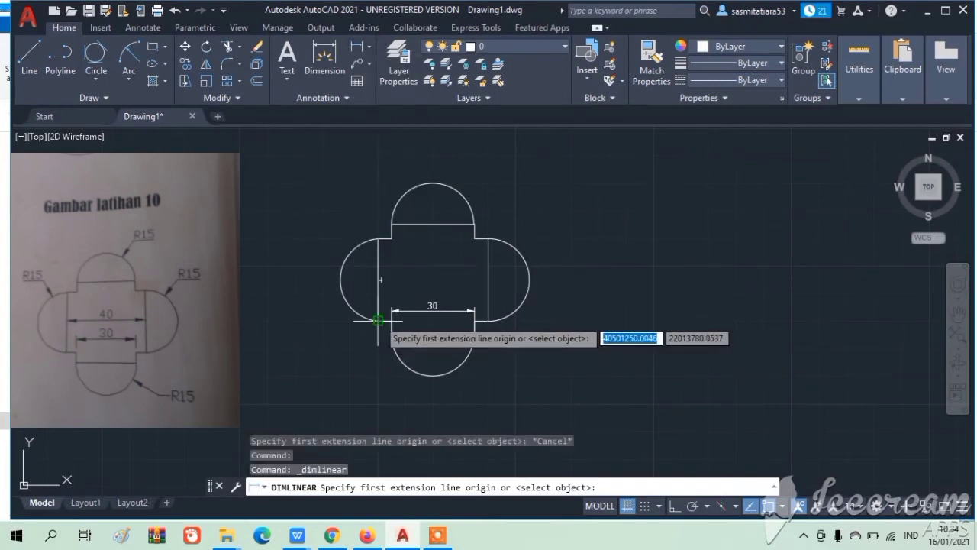
click(378, 320)
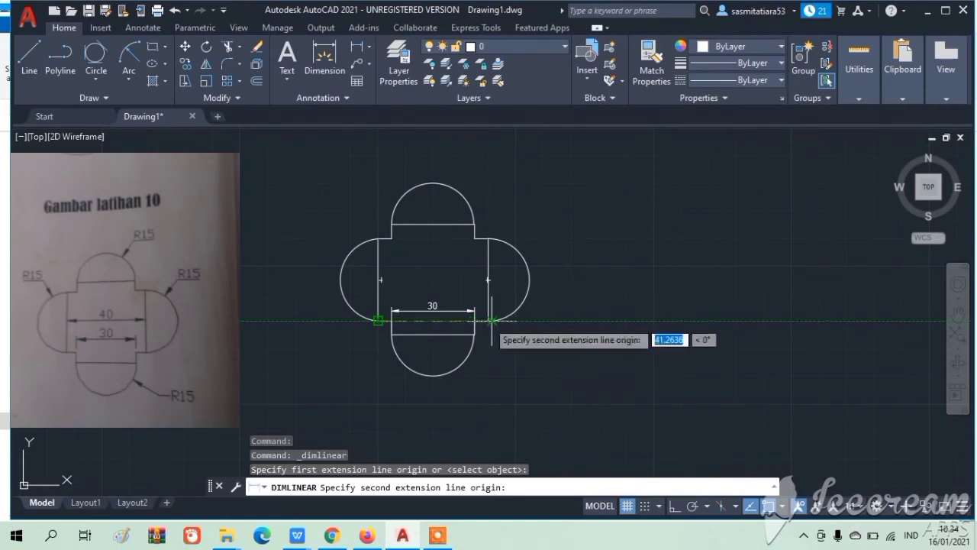
click(488, 321)
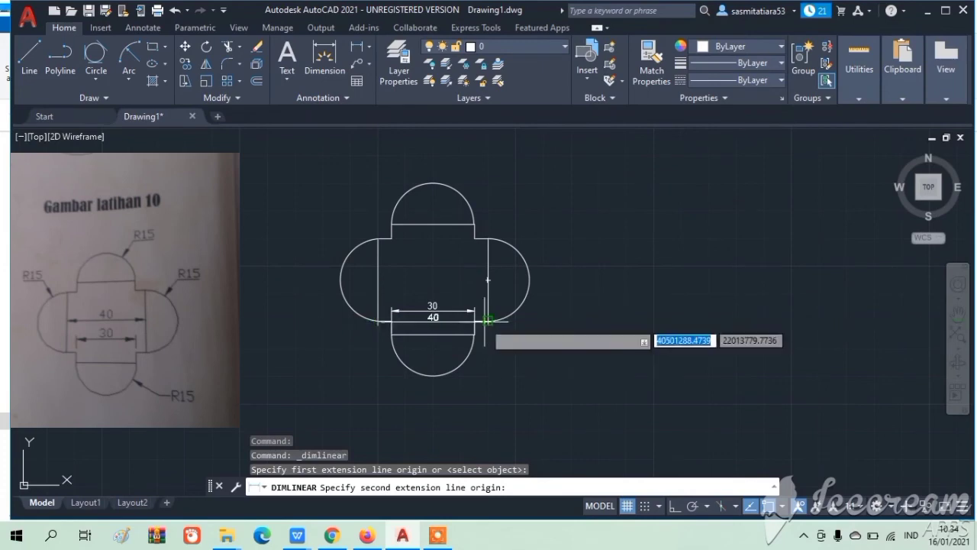
click(462, 295)
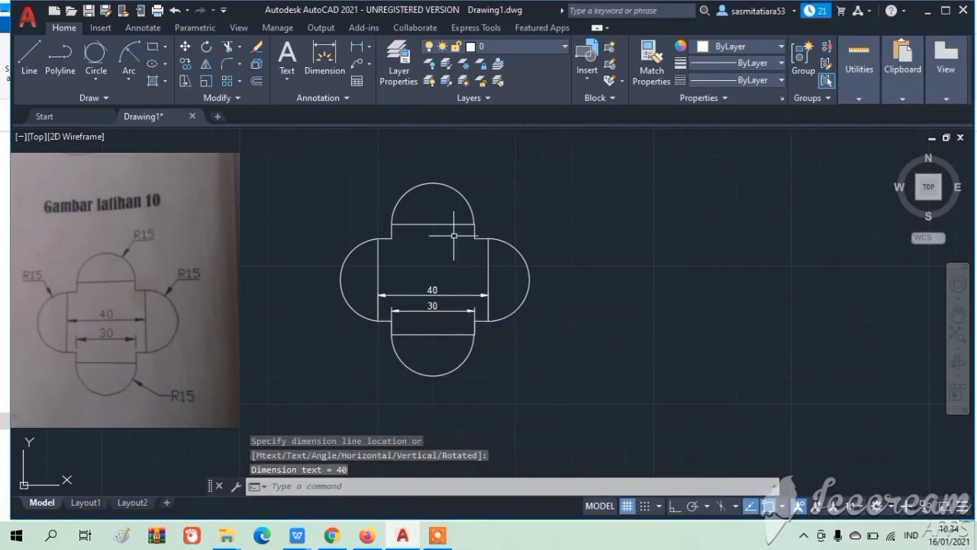
click(370, 50)
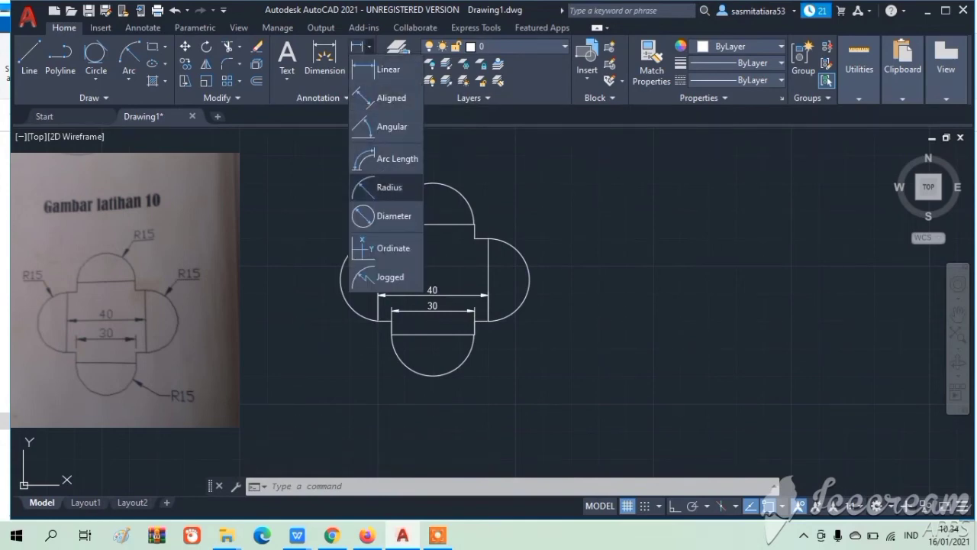
Step: Place R15 radius dimensions on the top, right, bottom and left arcs
click(380, 185)
click(459, 193)
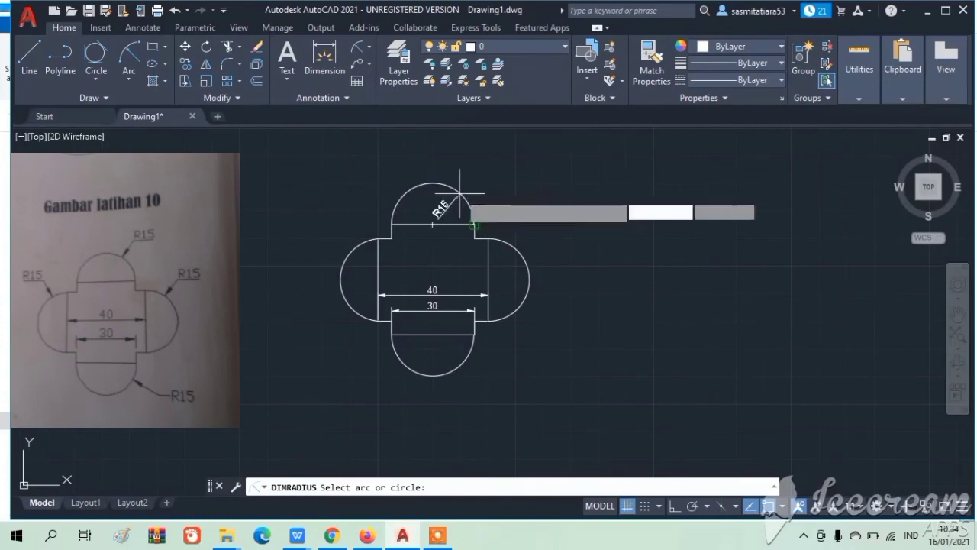
click(465, 163)
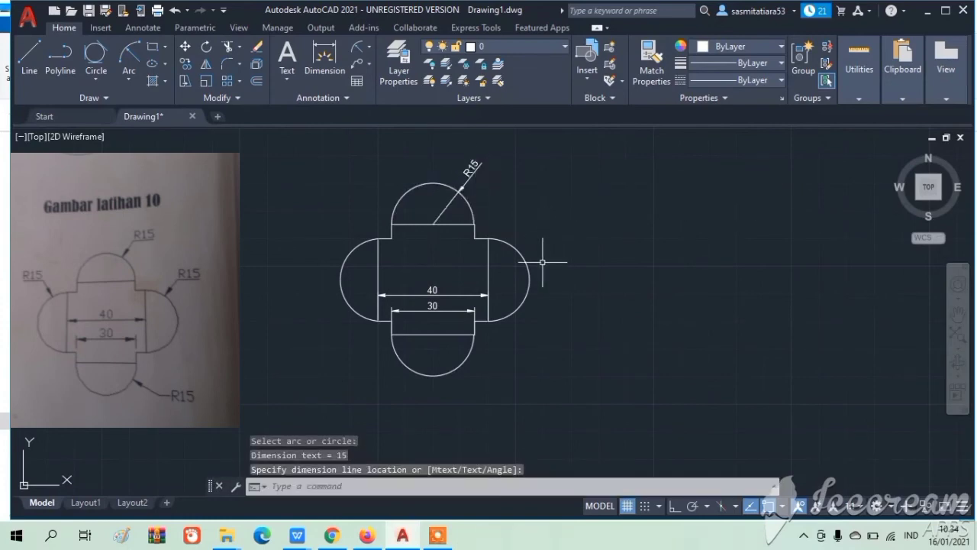
key(Return)
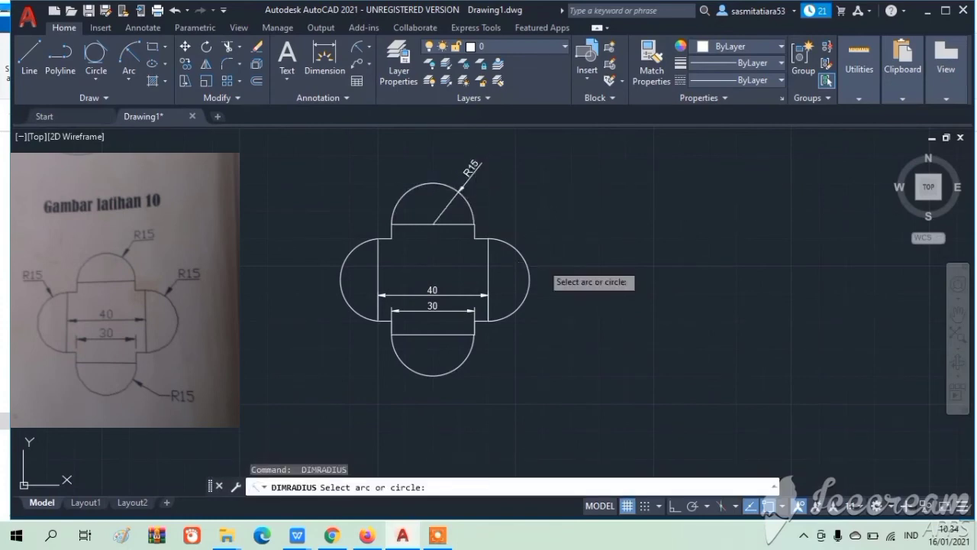
click(530, 277)
click(540, 258)
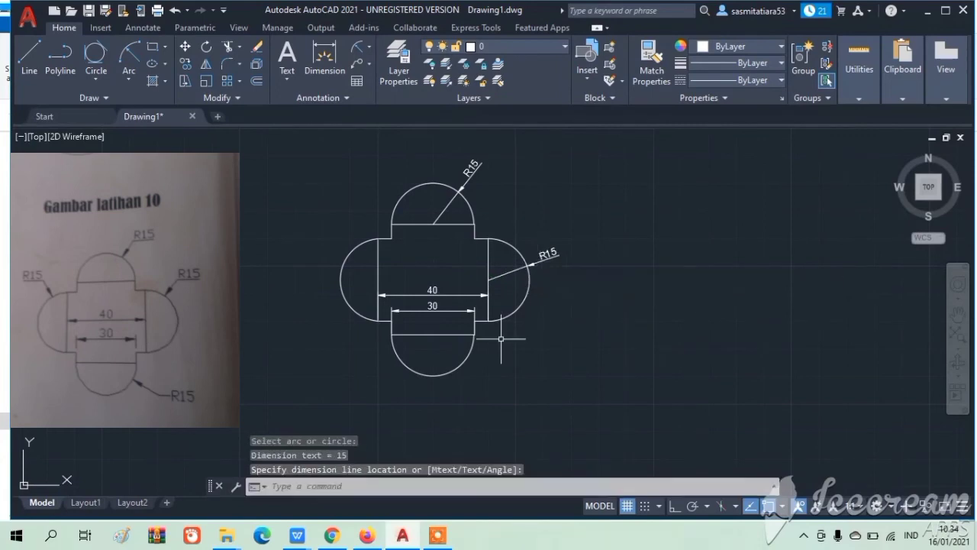
key(Return)
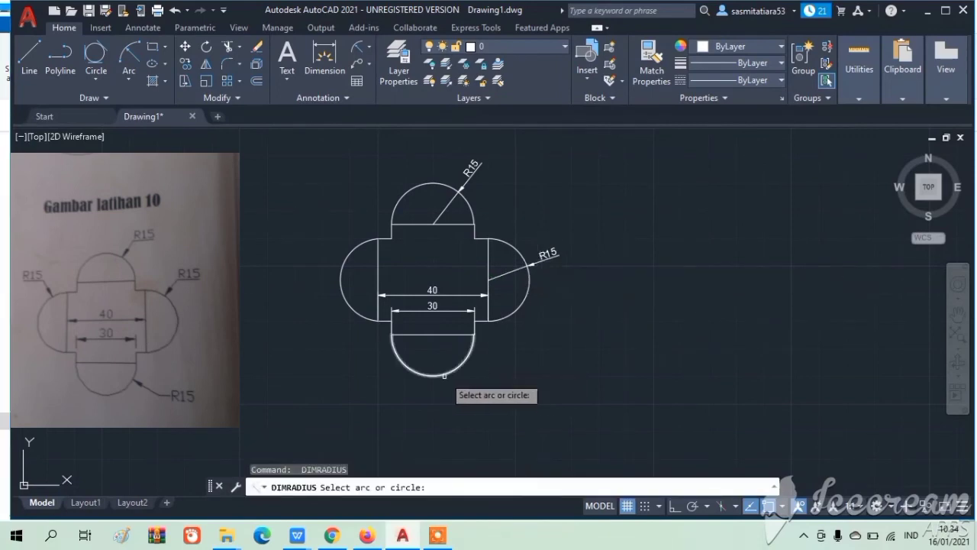
click(444, 376)
click(437, 397)
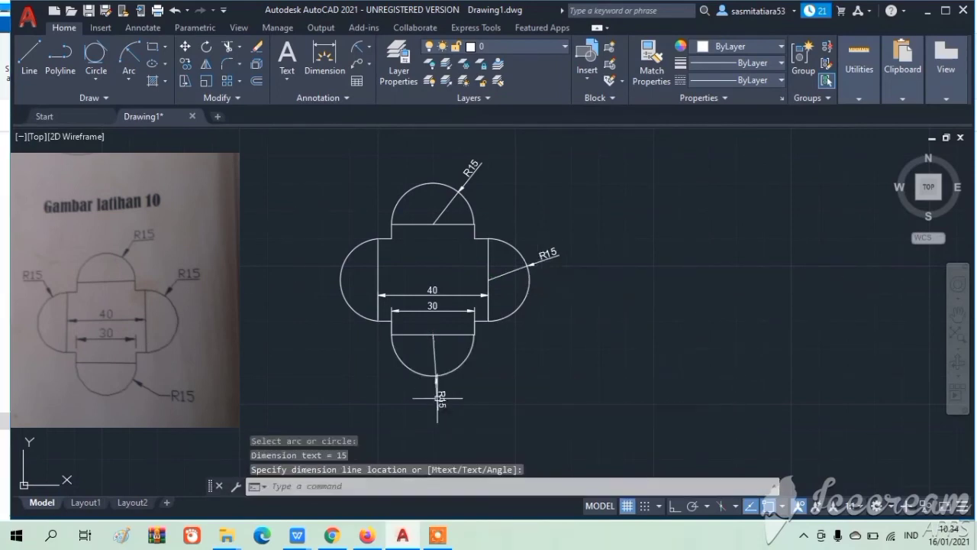
key(Return)
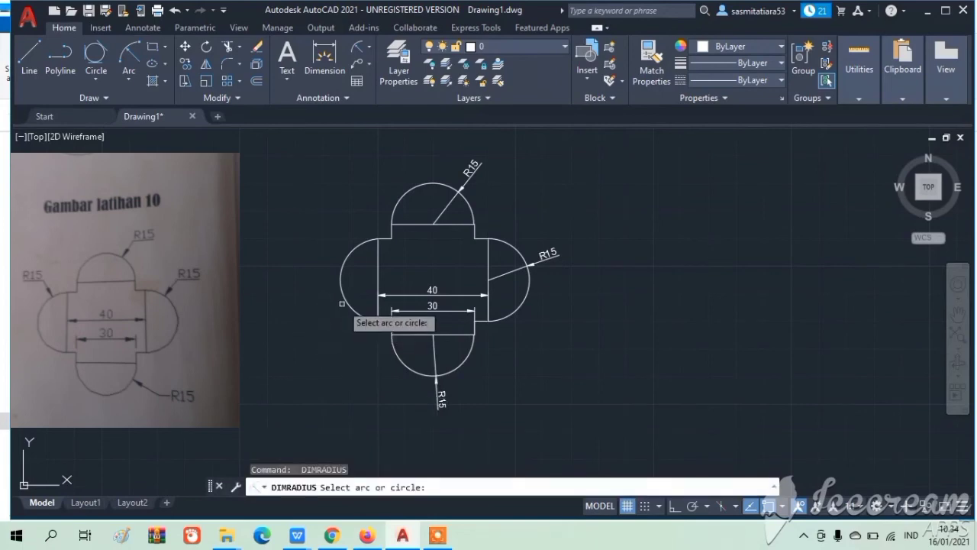
click(342, 304)
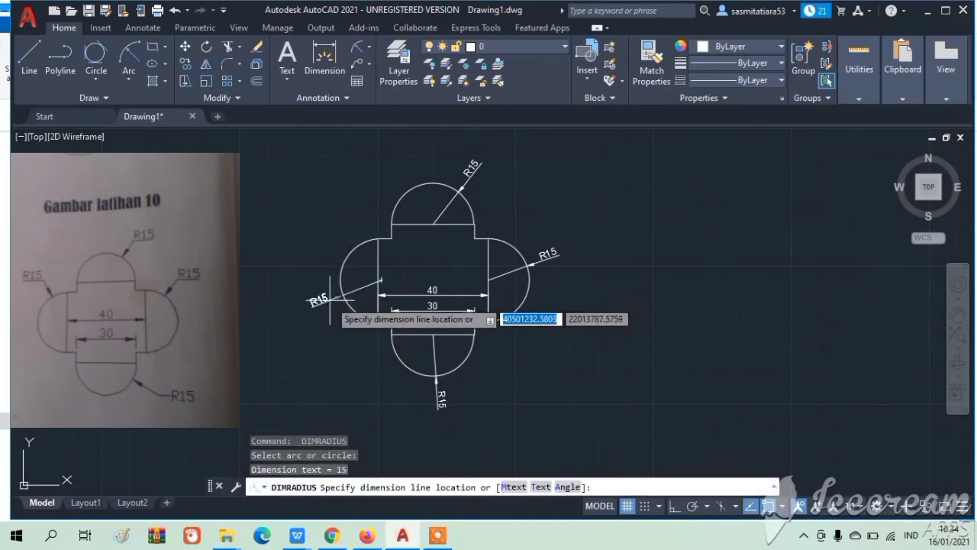
click(329, 291)
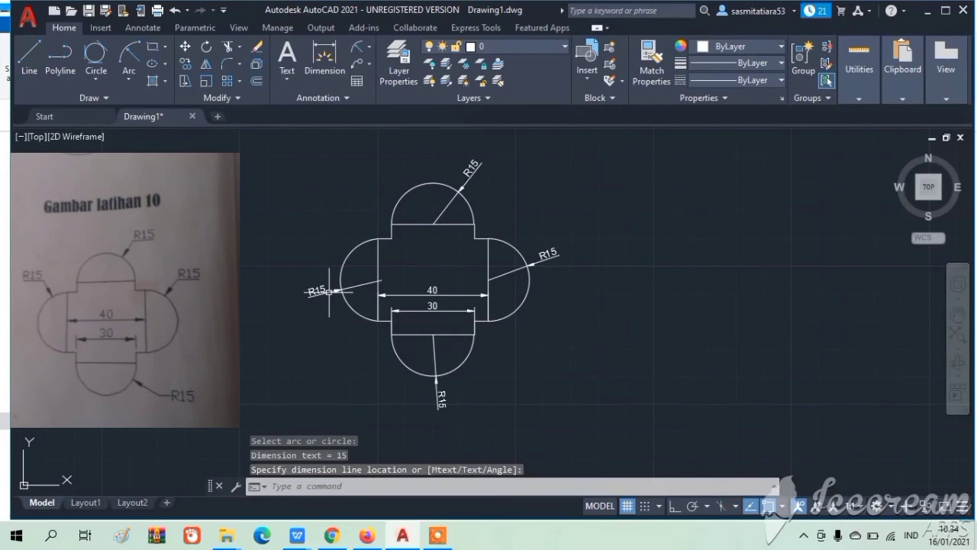
click(524, 260)
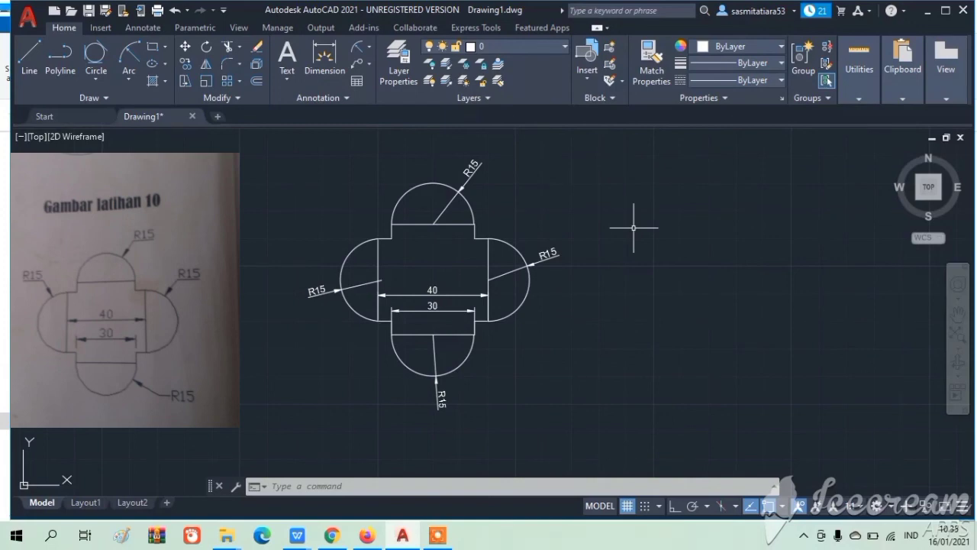
mouse_move(437, 535)
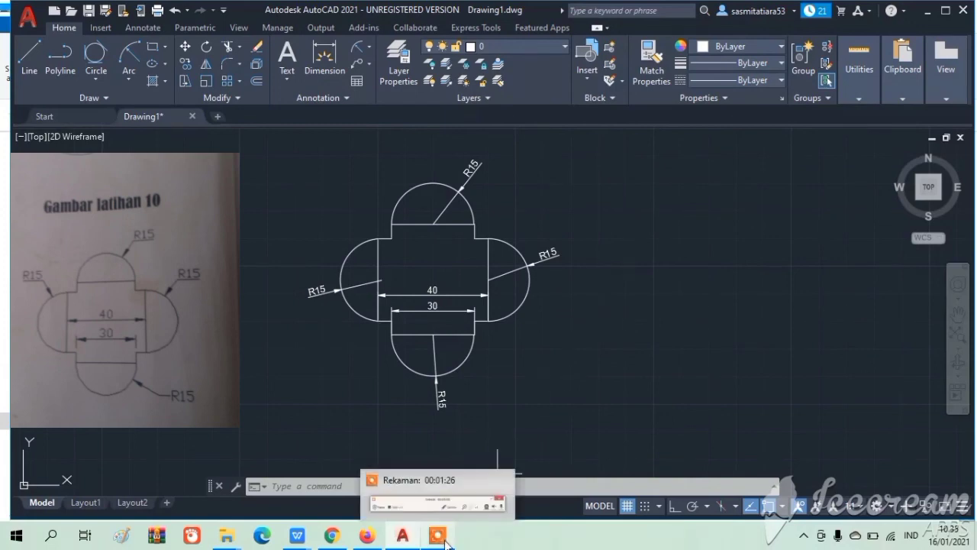
Step: Open the screen recorder's control window from the taskbar
click(446, 541)
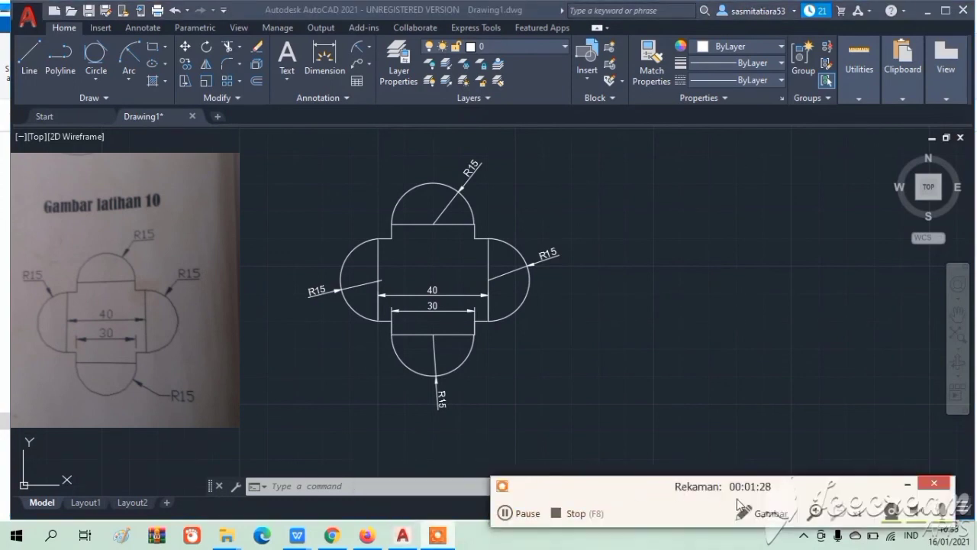